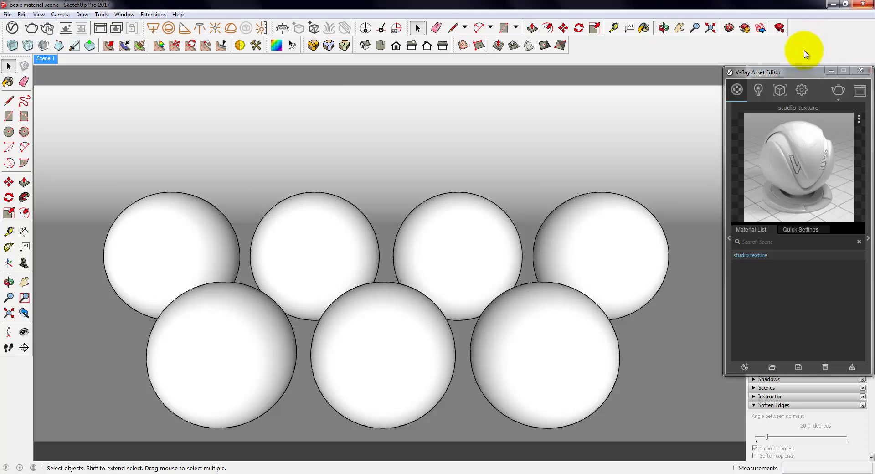
Step: Add a new Generic V-Ray material and name it 'parlak olmayan ahşap'
{"action": "left_click_drag", "start_coordinate": [792, 69], "coordinate": [258, 86]}
{"action": "left_click", "coordinate": [211, 385]}
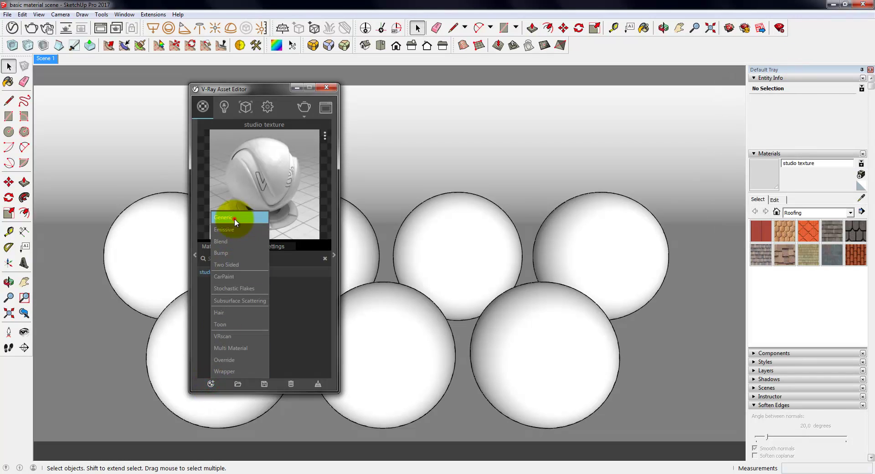
{"action": "left_click", "coordinate": [234, 218]}
{"action": "double_click", "coordinate": [225, 272]}
{"action": "type", "text": "parlak olmayan ahşap"}
{"action": "left_click", "coordinate": [177, 274]}
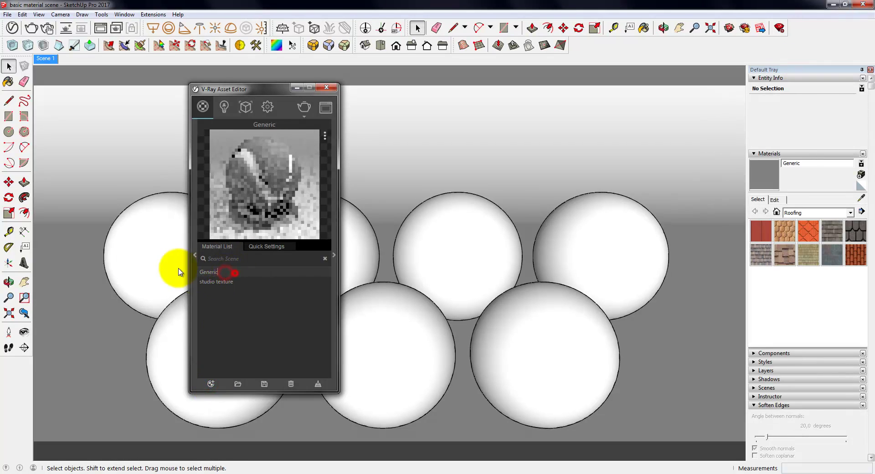
Step: Load the wood image 90 as the material's diffuse bitmap texture
{"action": "left_click", "coordinate": [335, 253]}
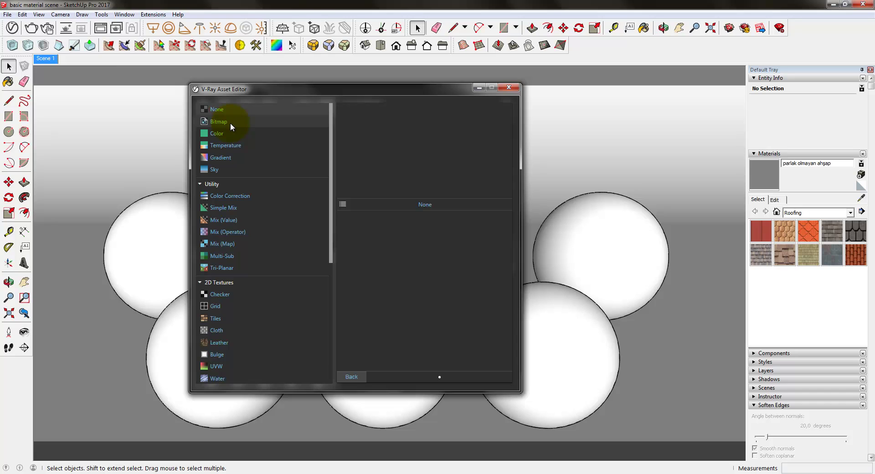
{"action": "left_click", "coordinate": [230, 123]}
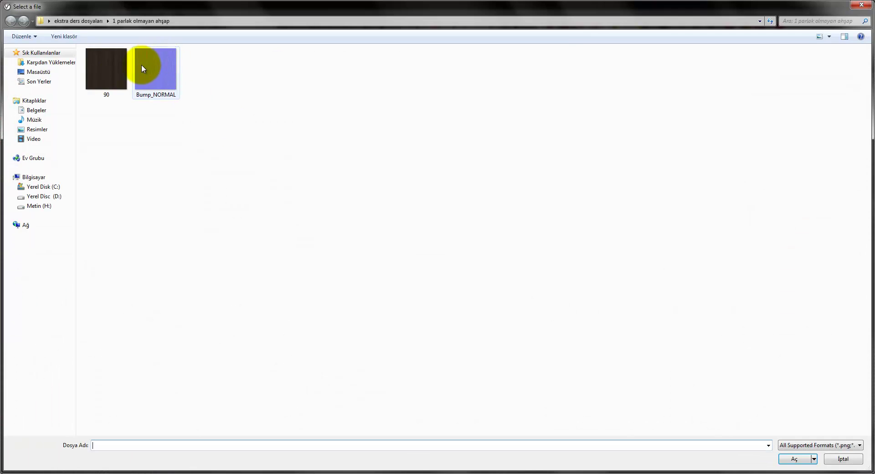
{"action": "left_click", "coordinate": [116, 74]}
{"action": "double_click", "coordinate": [125, 80]}
{"action": "left_click", "coordinate": [357, 377]}
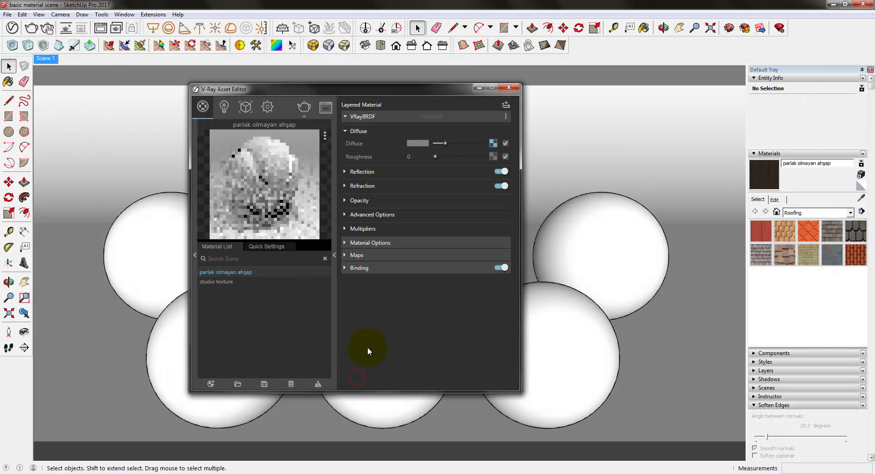
Step: Open the Reflection colour picker and switch its value range to 0–255
{"action": "left_click", "coordinate": [369, 176]}
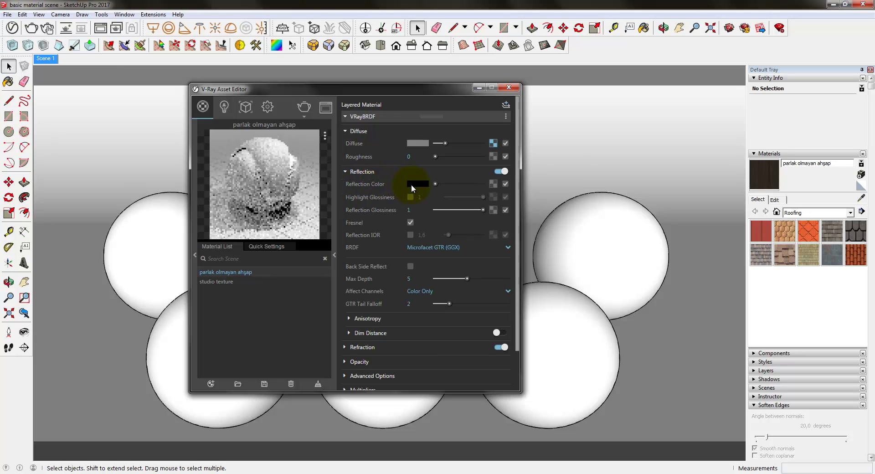
{"action": "left_click", "coordinate": [410, 184]}
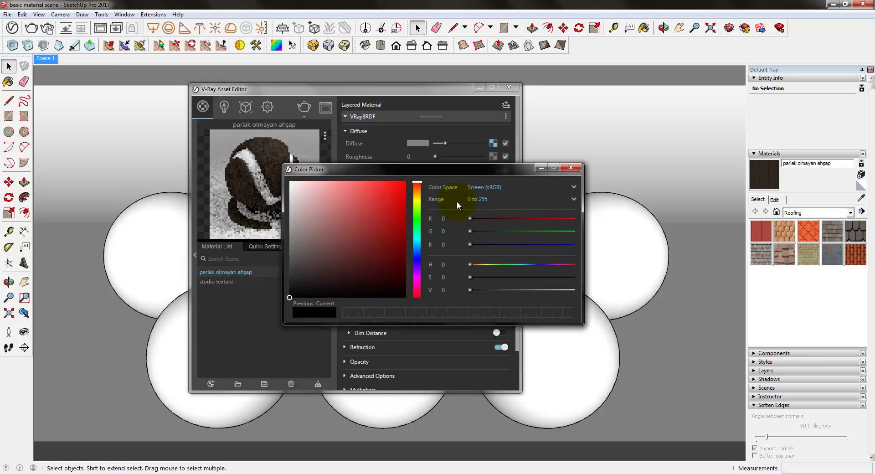
{"action": "left_click", "coordinate": [492, 200]}
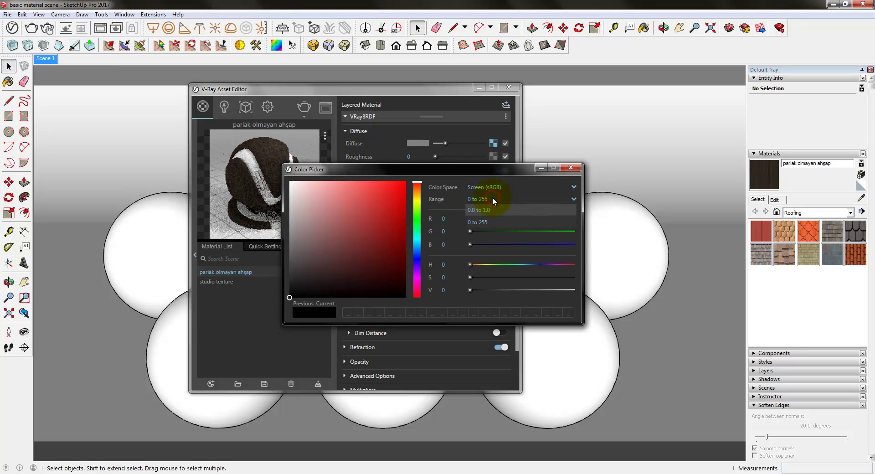
{"action": "left_click", "coordinate": [479, 222]}
Step: Set the reflection colour to RGB 10, 10, 10
{"action": "left_click", "coordinate": [458, 219]}
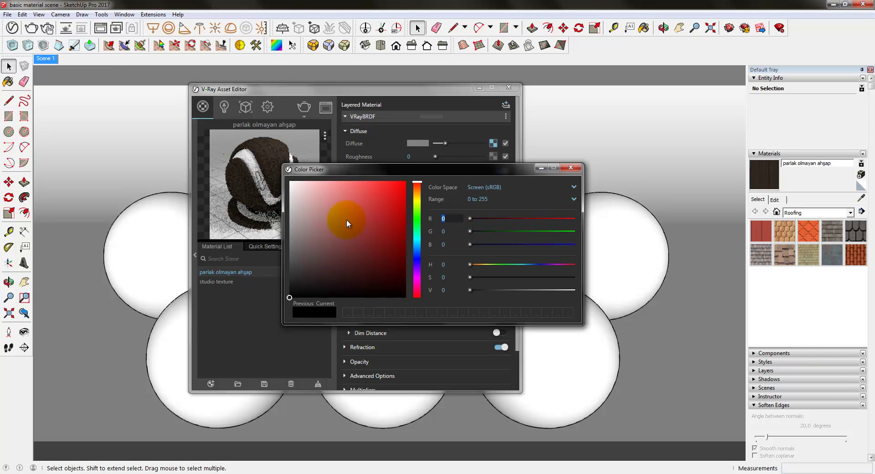
{"action": "type", "text": "10"}
{"action": "key", "text": "Tab"}
{"action": "type", "text": "101"}
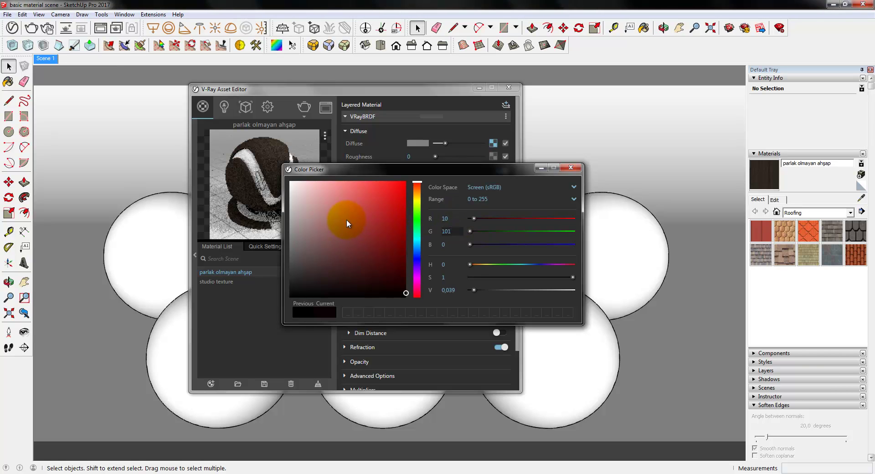
{"action": "key", "text": "BackSpace"}
{"action": "key", "text": "Tab"}
{"action": "type", "text": "10"}
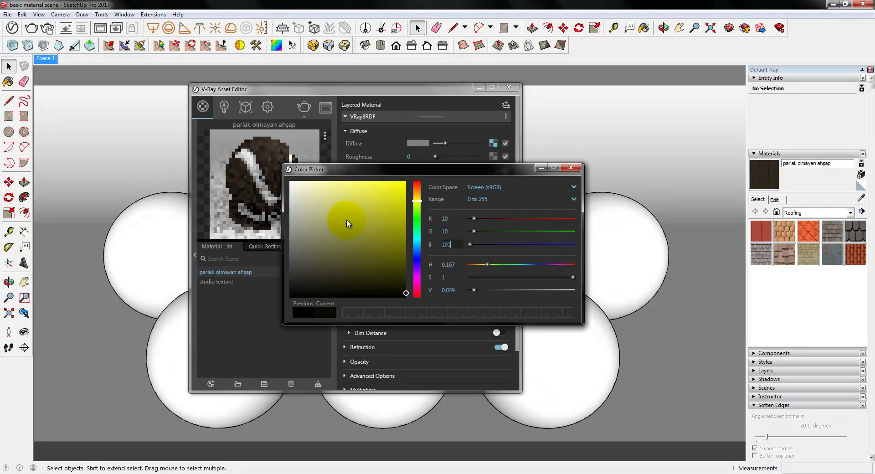
{"action": "key", "text": "Return"}
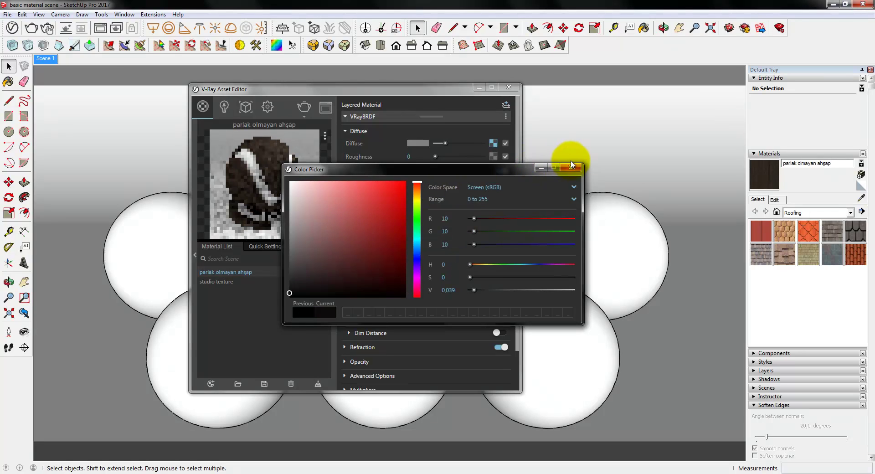
{"action": "left_click", "coordinate": [570, 169]}
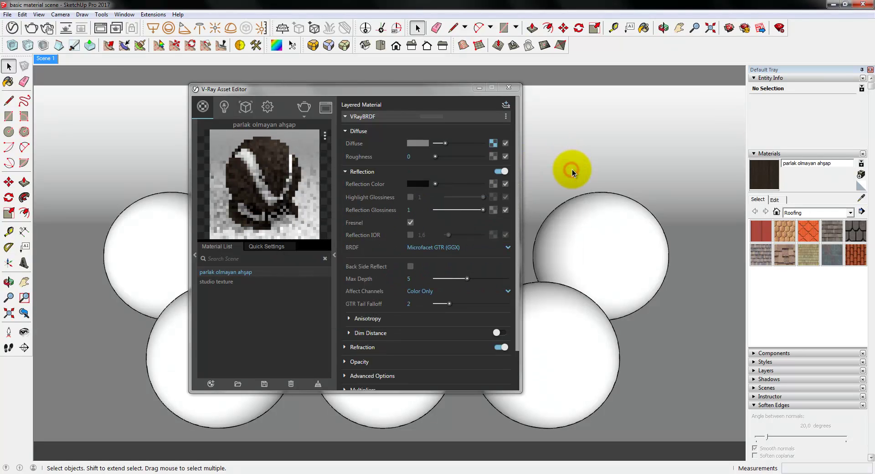
Step: Enable highlight glossiness at 0,55 and set reflection glossiness to 0,7
{"action": "left_click", "coordinate": [410, 197]}
{"action": "left_click", "coordinate": [419, 197]}
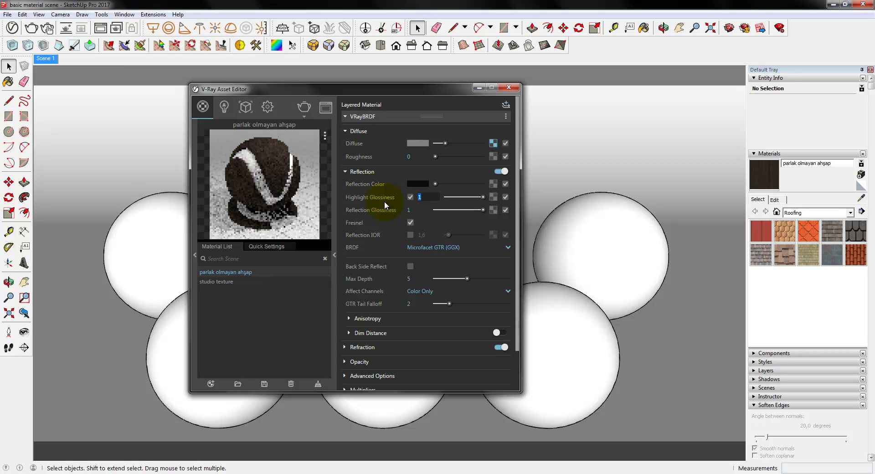
{"action": "type", "text": ",55"}
{"action": "key", "text": "Return"}
{"action": "left_click", "coordinate": [410, 210]}
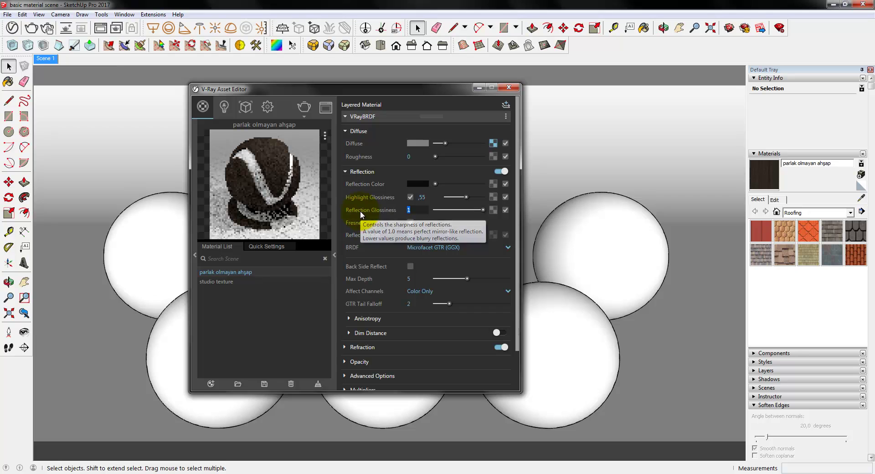
{"action": "type", "text": ",7"}
{"action": "key", "text": "Return"}
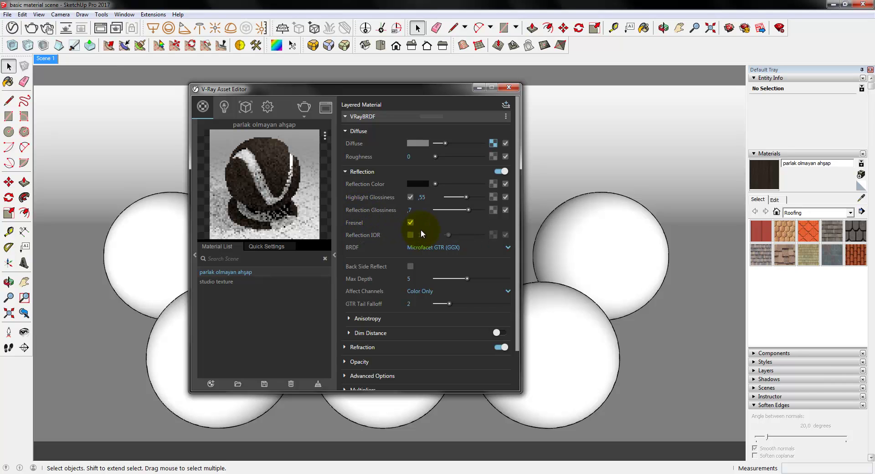
Step: Turn off Fresnel reflections for the wood material
{"action": "left_click", "coordinate": [410, 222]}
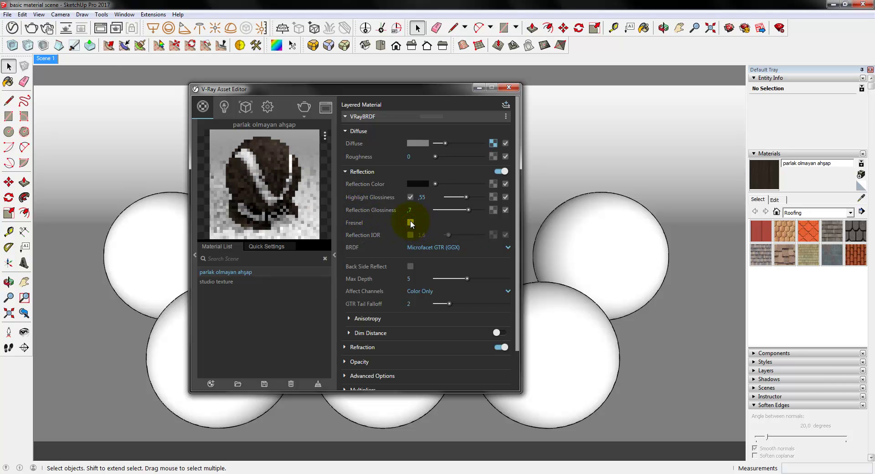
{"action": "left_click", "coordinate": [494, 143]}
{"action": "left_click", "coordinate": [465, 159]}
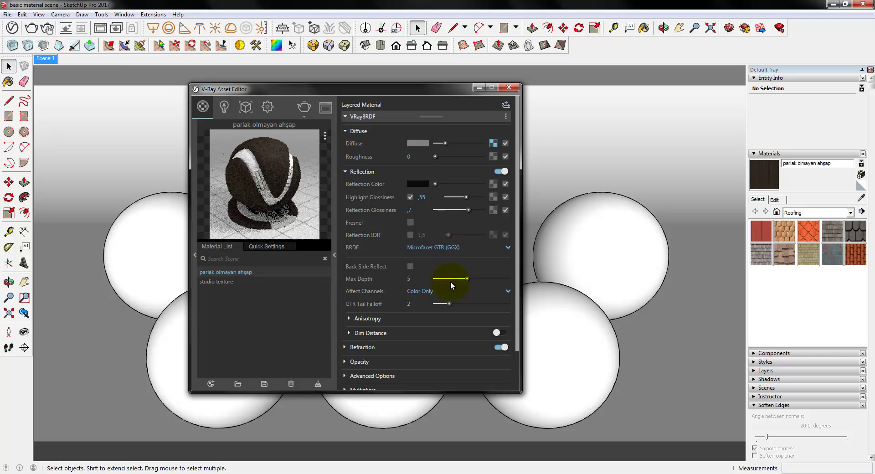
Step: Under Maps, enable Bump/Normal mapping with an amount of 0,15
{"action": "scroll", "coordinate": [450, 280], "scroll_direction": "down", "scroll_amount": 2}
{"action": "left_click", "coordinate": [374, 370]}
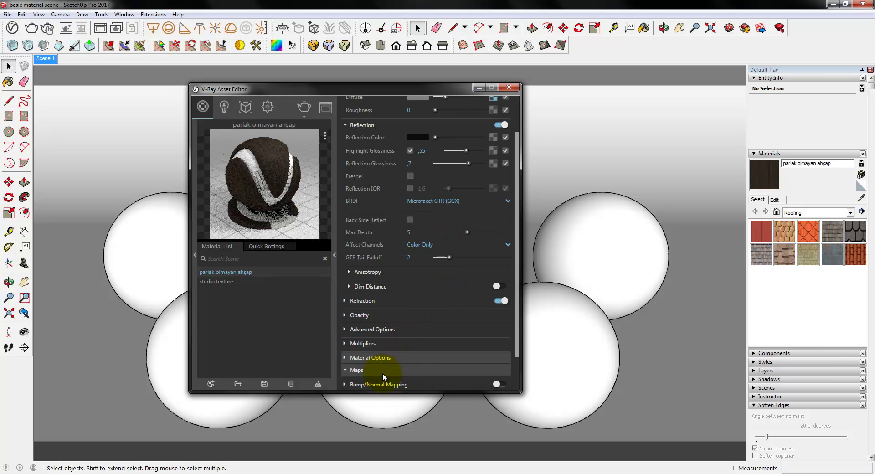
{"action": "scroll", "coordinate": [464, 374], "scroll_direction": "down", "scroll_amount": 2}
{"action": "left_click", "coordinate": [499, 341]}
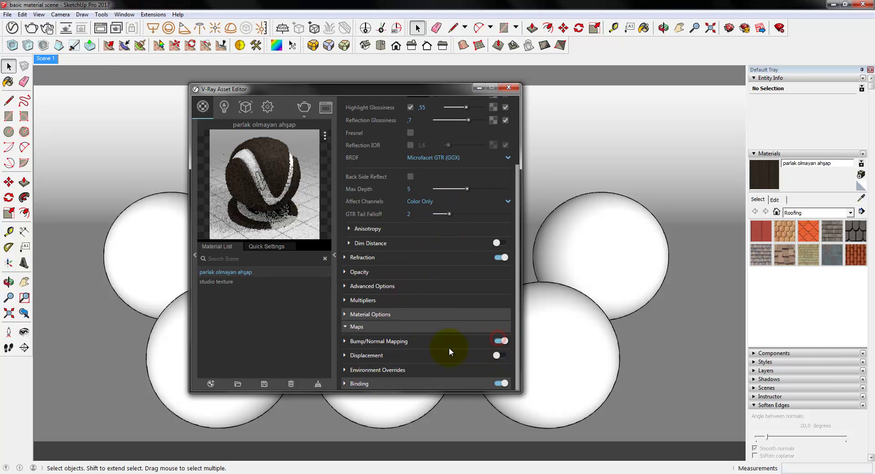
{"action": "left_click", "coordinate": [443, 346]}
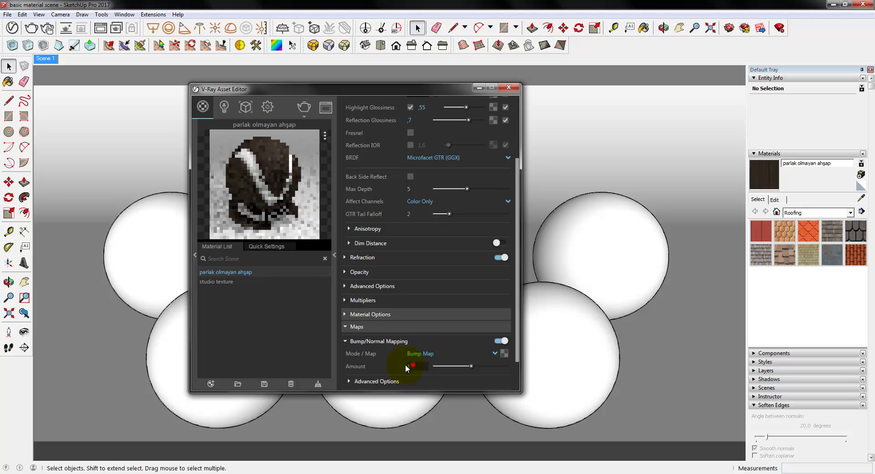
{"action": "double_click", "coordinate": [407, 365]}
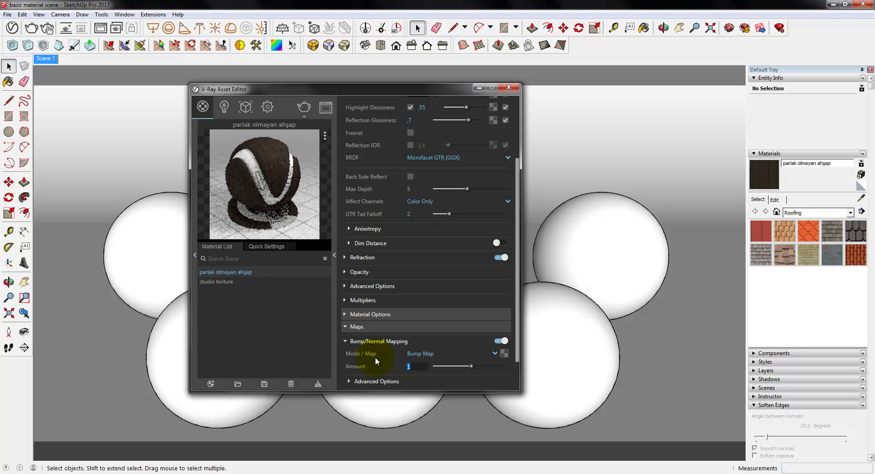
{"action": "type", "text": ",15"}
{"action": "key", "text": "Return"}
Step: Use the Bump_NORMAL image as the bump map texture
{"action": "right_click", "coordinate": [504, 353]}
{"action": "left_click", "coordinate": [485, 359]}
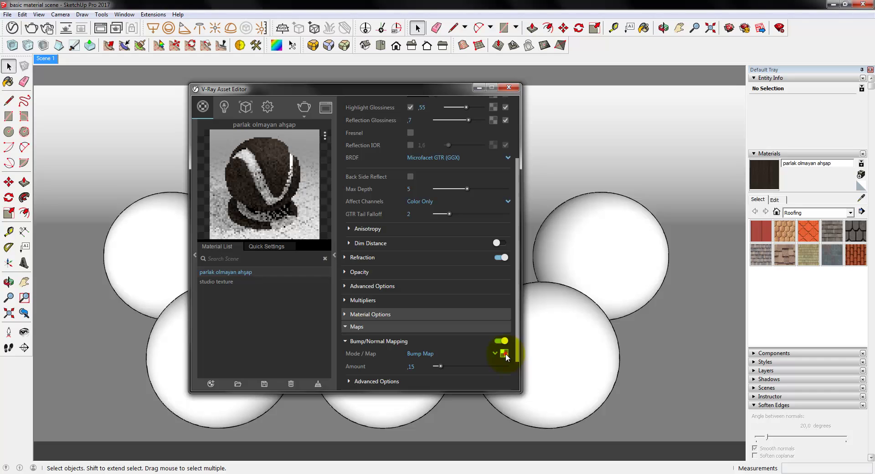
{"action": "left_click", "coordinate": [504, 353]}
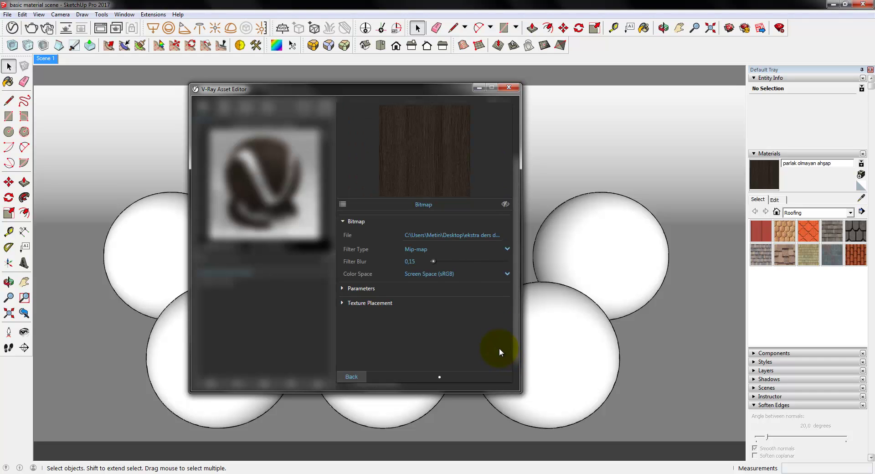
{"action": "left_click", "coordinate": [506, 235]}
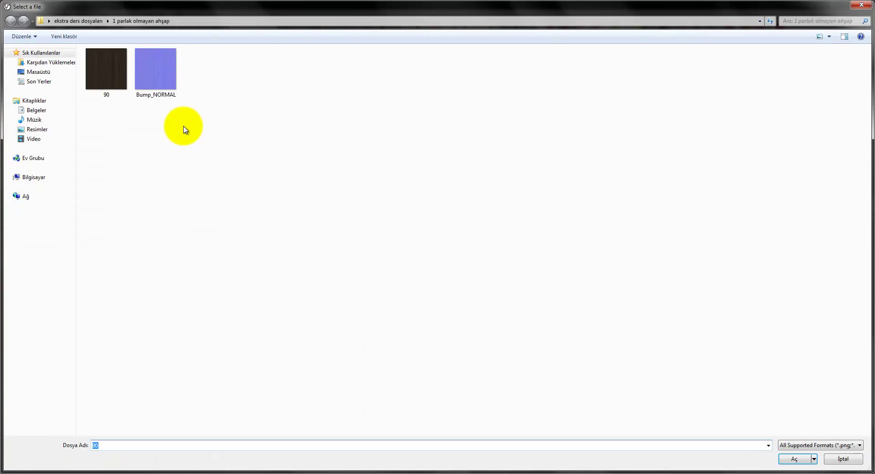
{"action": "left_click", "coordinate": [168, 83]}
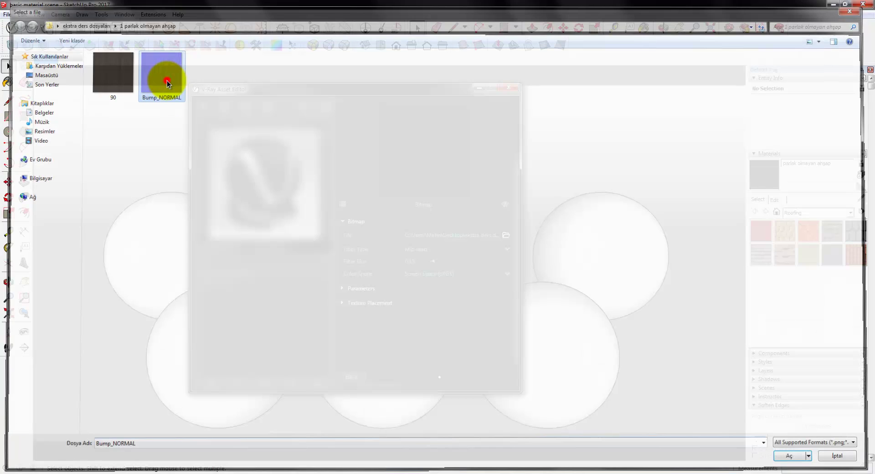
{"action": "left_click", "coordinate": [350, 376]}
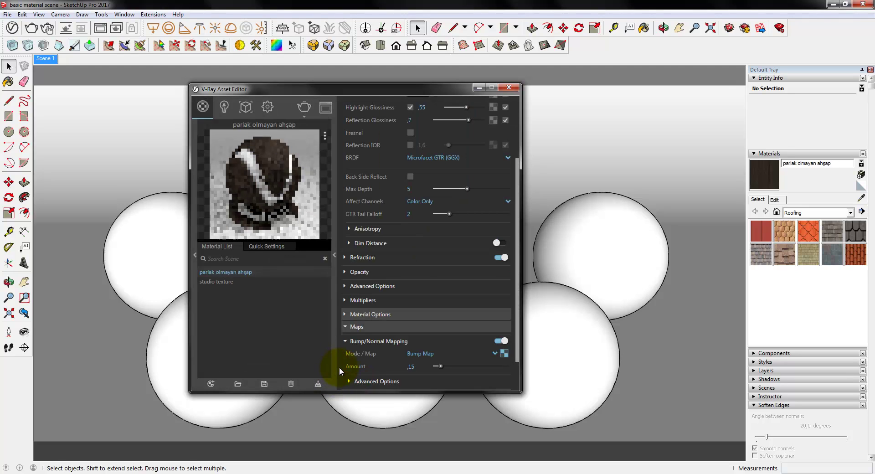
Step: Apply parlak olmayan ahşap to the top-left sphere via Apply To Selection
{"action": "left_click", "coordinate": [166, 250]}
{"action": "right_click", "coordinate": [223, 273]}
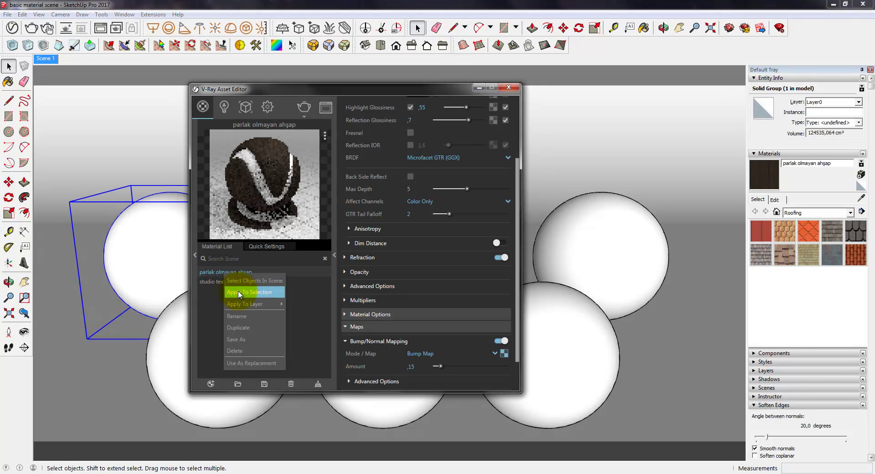
{"action": "left_click", "coordinate": [239, 293]}
{"action": "left_click_drag", "start_coordinate": [260, 89], "coordinate": [420, 97]}
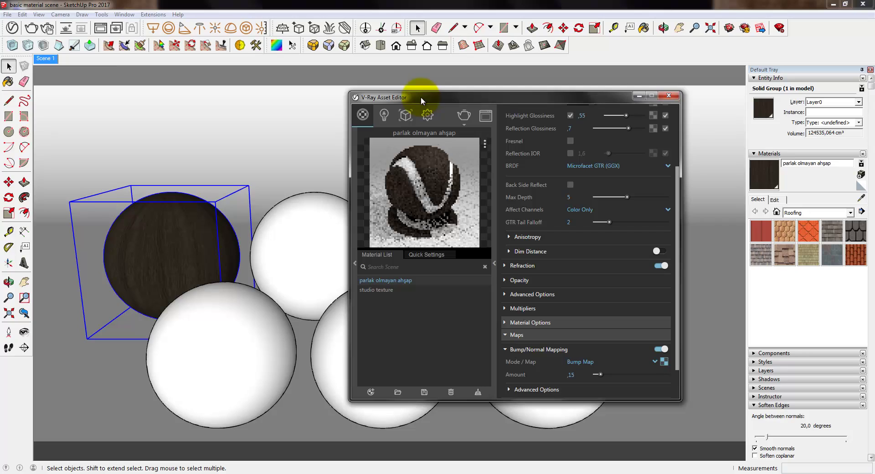
Step: Select the second sphere in the top row
{"action": "right_click", "coordinate": [141, 224]}
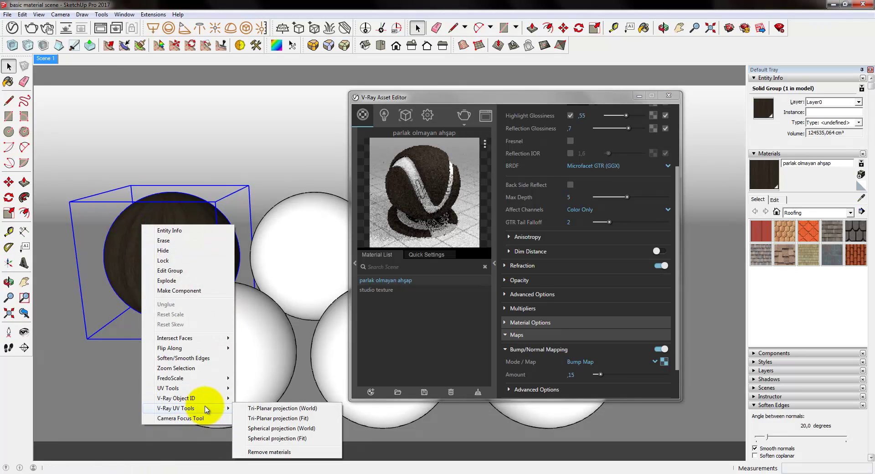
{"action": "mouse_move", "coordinate": [176, 408]}
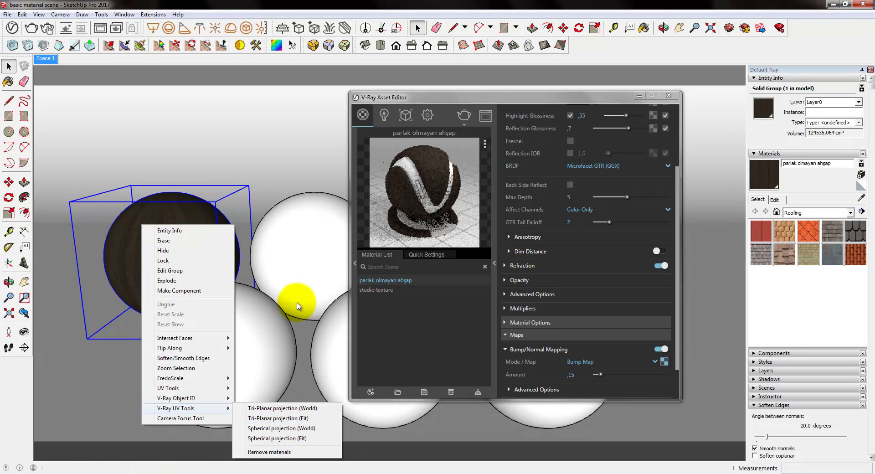
{"action": "left_click", "coordinate": [305, 262]}
{"action": "left_click", "coordinate": [306, 263]}
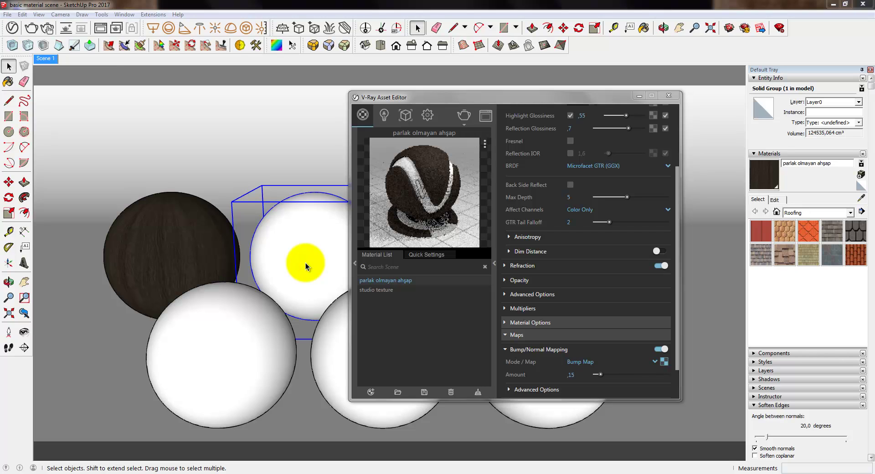
Step: Add another Generic material with wood image 51 from '2 lamine ahşap' as diffuse bitmap
{"action": "left_click", "coordinate": [370, 391]}
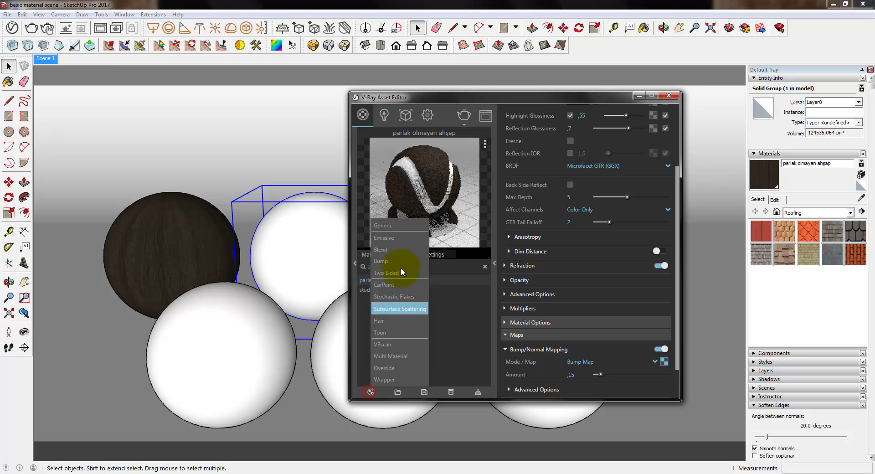
{"action": "left_click", "coordinate": [394, 223]}
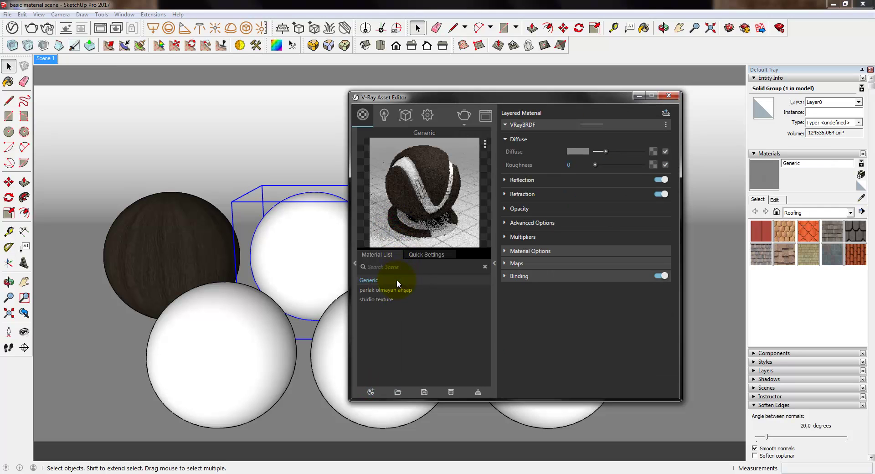
{"action": "left_click", "coordinate": [654, 151]}
{"action": "left_click", "coordinate": [415, 129]}
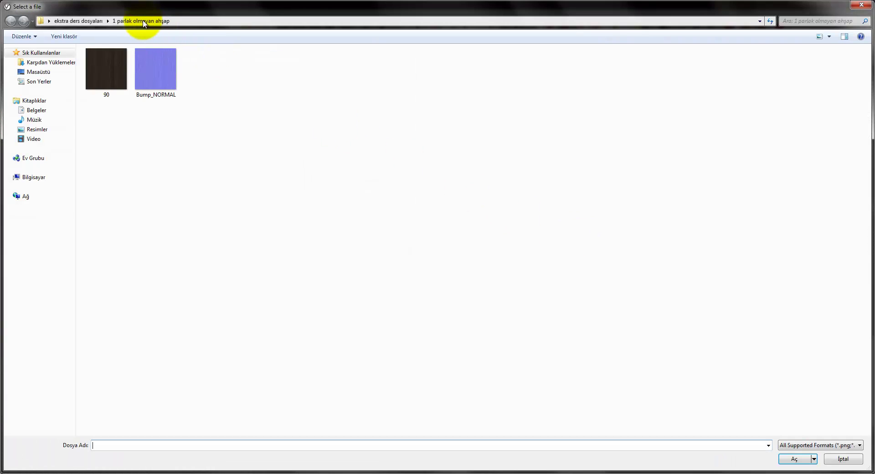
{"action": "left_click", "coordinate": [101, 18]}
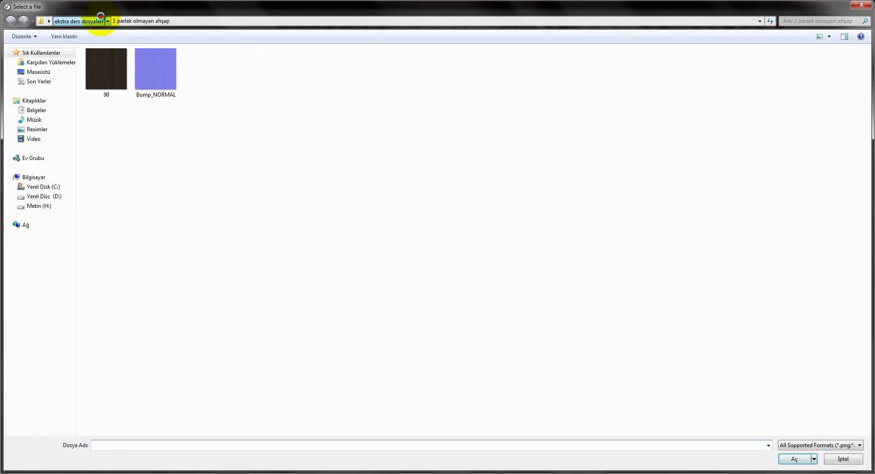
{"action": "double_click", "coordinate": [111, 72]}
{"action": "left_click", "coordinate": [112, 73]}
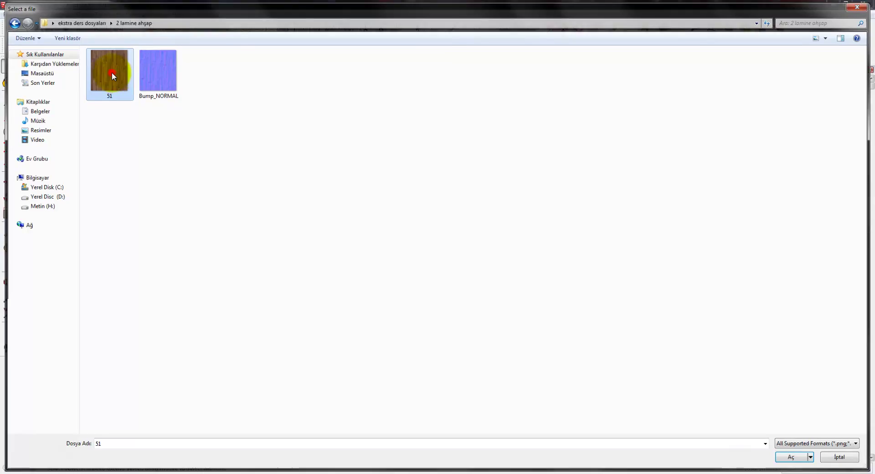
{"action": "double_click", "coordinate": [112, 74]}
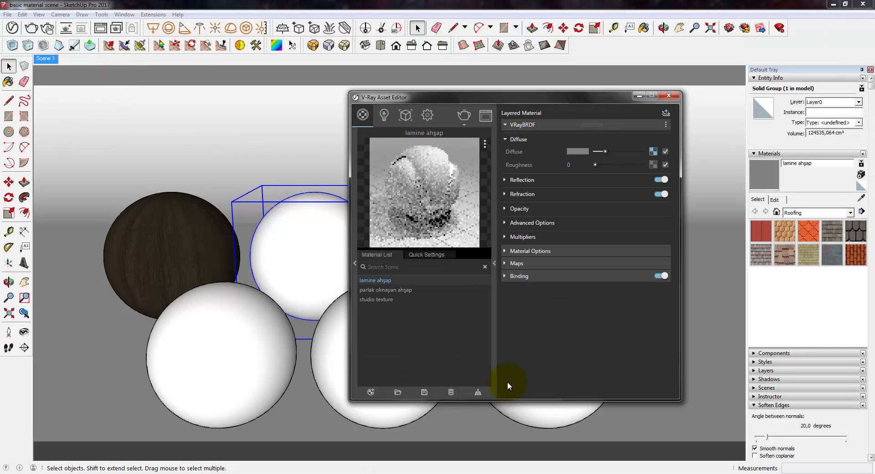
Step: Set the lamine ahşap reflection colour to RGB 30, 30, 30
{"action": "left_click", "coordinate": [520, 180]}
{"action": "left_click", "coordinate": [576, 193]}
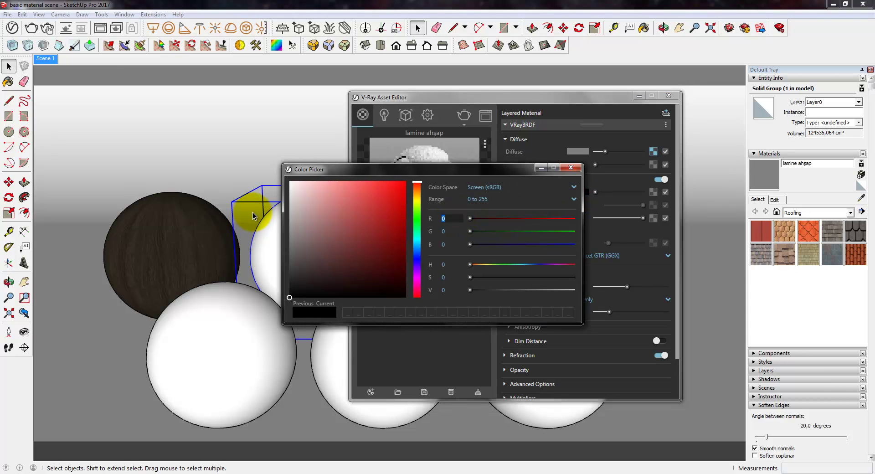
{"action": "type", "text": "30"}
{"action": "key", "text": "Tab"}
{"action": "type", "text": "30"}
{"action": "key", "text": "Tab"}
{"action": "type", "text": "30"}
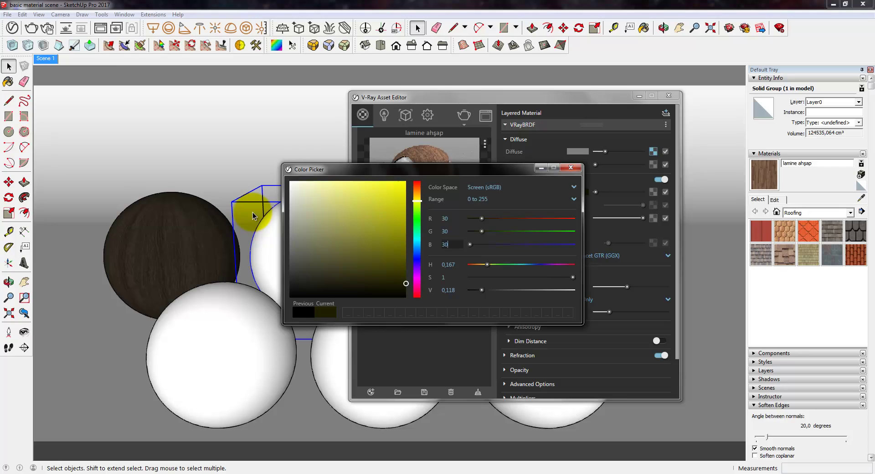
{"action": "key", "text": "Tab"}
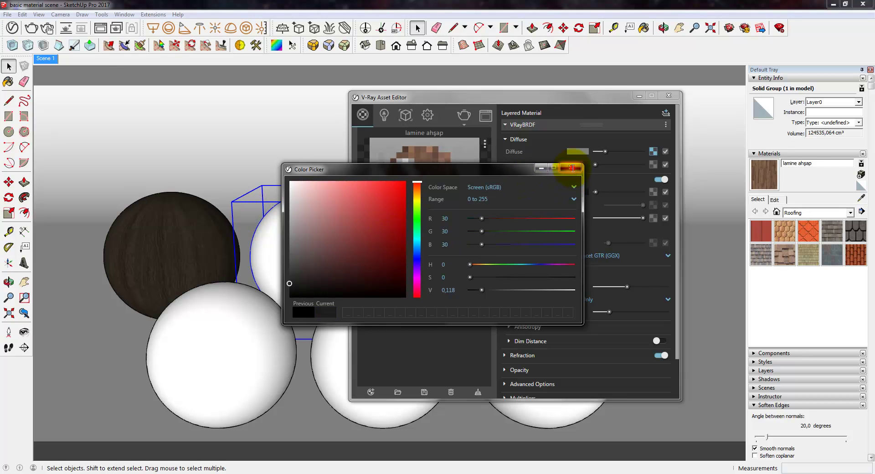
{"action": "left_click", "coordinate": [571, 168]}
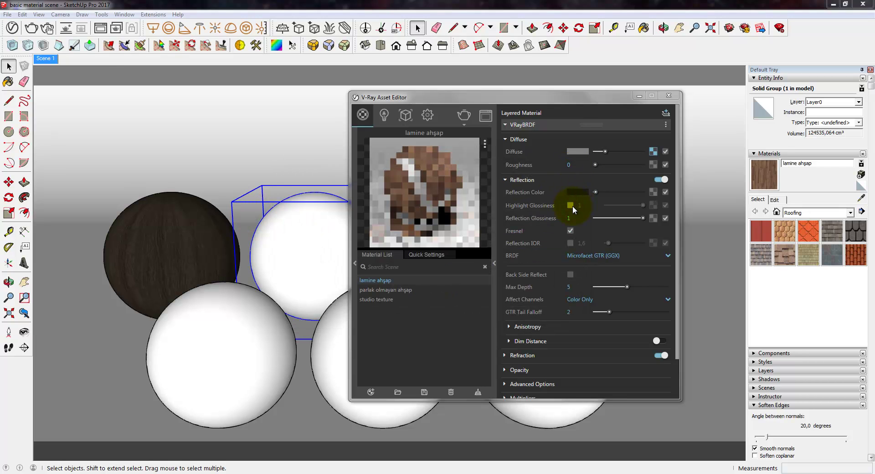
Step: Set highlight and reflection glossiness to 0.9, turn Fresnel off, and enable custom reflection IOR
{"action": "left_click", "coordinate": [570, 205]}
{"action": "left_click", "coordinate": [583, 206]}
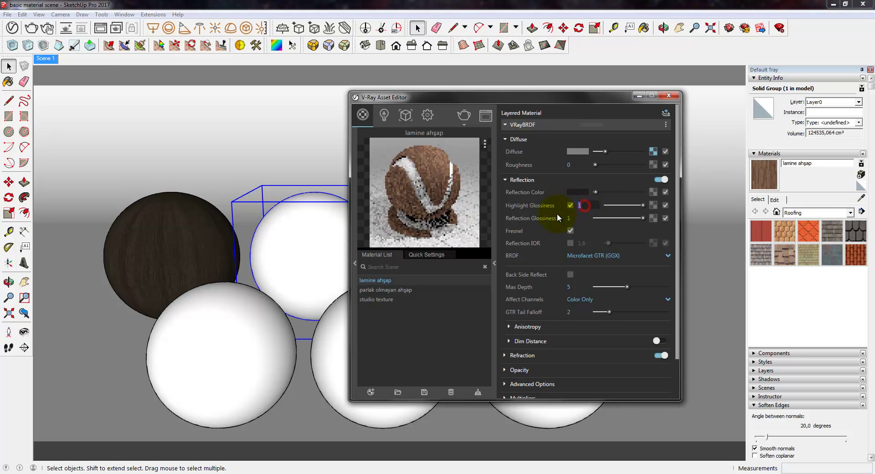
{"action": "type", "text": ",9"}
{"action": "key", "text": "Return"}
{"action": "left_click", "coordinate": [575, 217]}
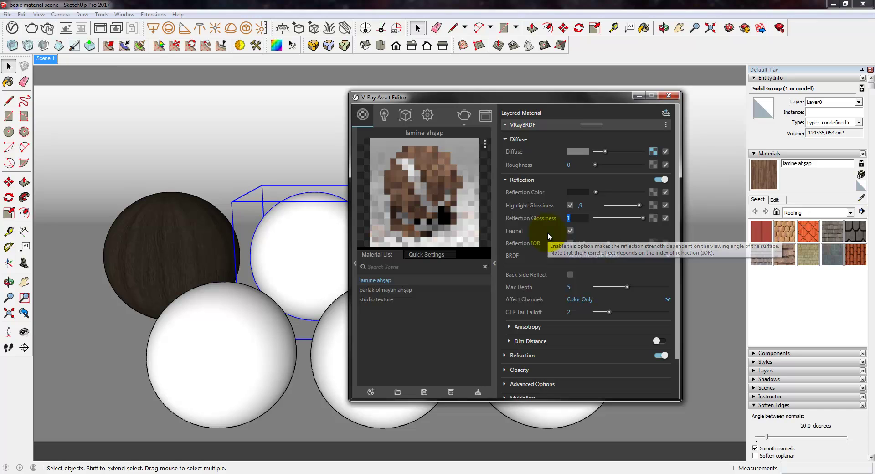
{"action": "type", "text": ",9"}
{"action": "key", "text": "Return"}
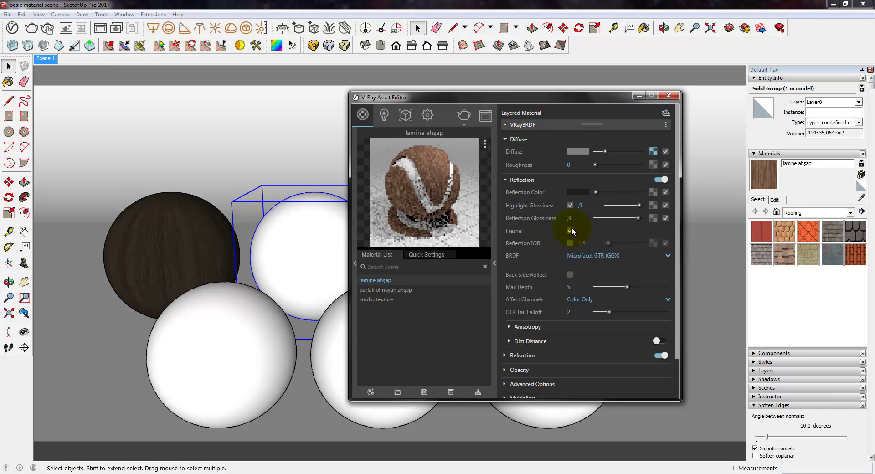
{"action": "left_click", "coordinate": [572, 230]}
{"action": "left_click", "coordinate": [571, 243]}
{"action": "left_click", "coordinate": [588, 243]}
Step: Finish the reflection IOR at 1.65 and enable bump mapping with amount 0.2
{"action": "type", "text": "5"}
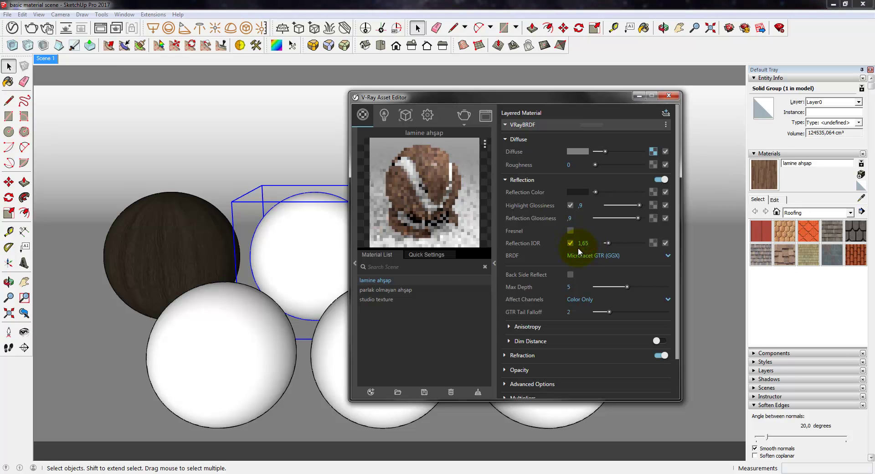
{"action": "left_click", "coordinate": [657, 152]}
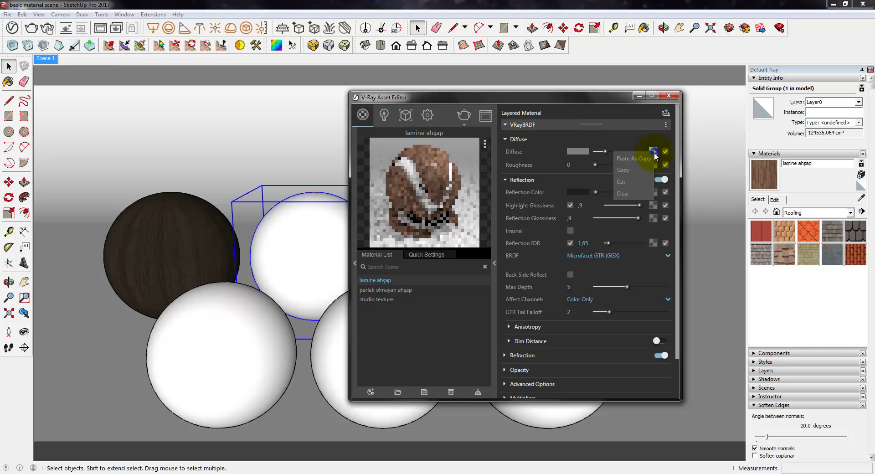
{"action": "left_click", "coordinate": [644, 170]}
{"action": "scroll", "coordinate": [560, 292], "scroll_direction": "down", "scroll_amount": 1}
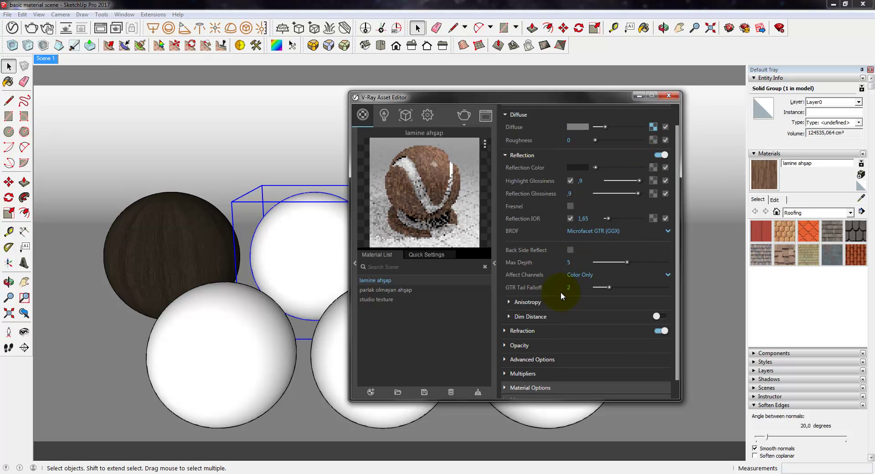
{"action": "scroll", "coordinate": [561, 292], "scroll_direction": "down", "scroll_amount": 1}
{"action": "left_click", "coordinate": [526, 379]}
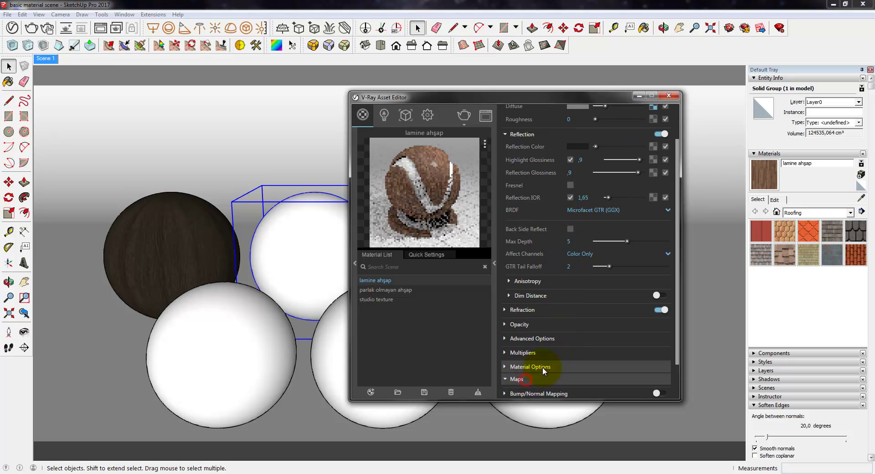
{"action": "scroll", "coordinate": [549, 371], "scroll_direction": "down", "scroll_amount": 2}
{"action": "left_click", "coordinate": [568, 348]}
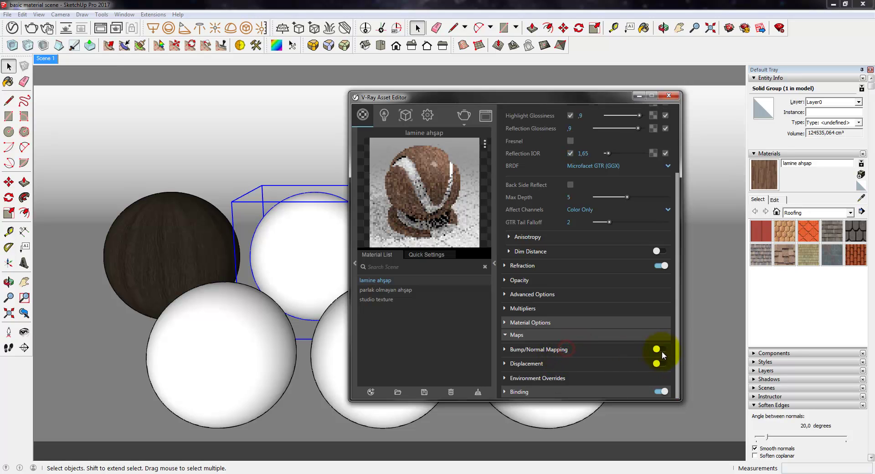
{"action": "left_click", "coordinate": [660, 349]}
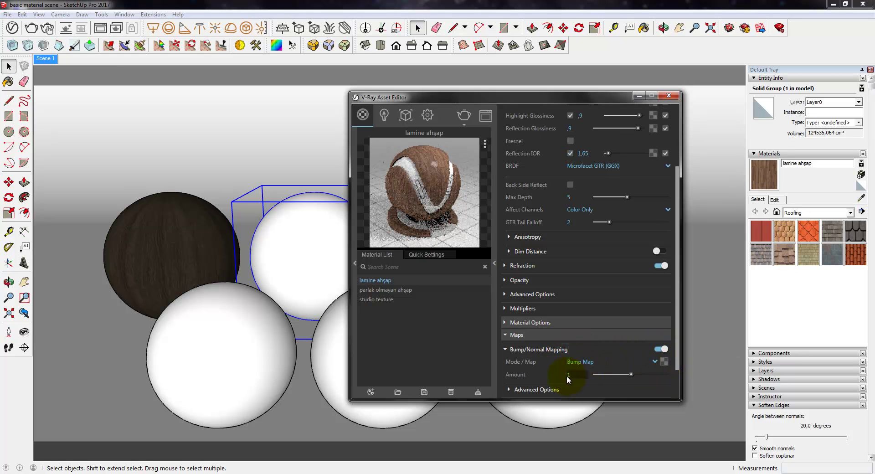
{"action": "double_click", "coordinate": [573, 373]}
{"action": "type", "text": ",2"}
{"action": "key", "text": "Return"}
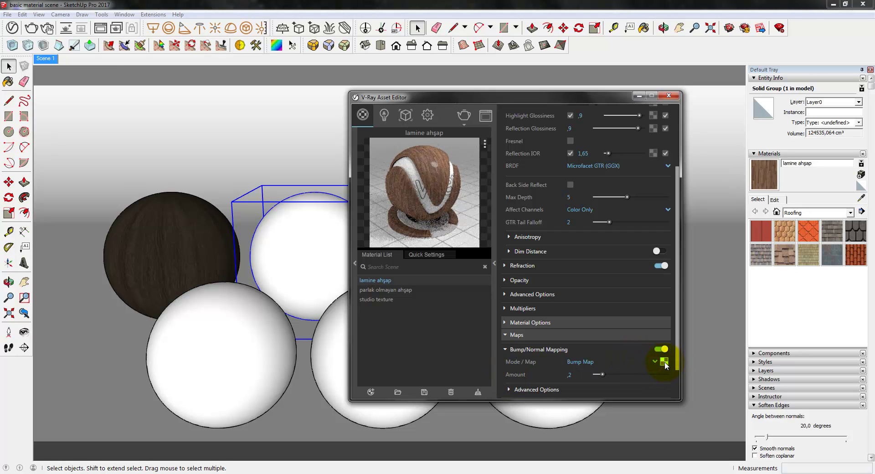
Step: Load Bump_NORMAL as the bump map bitmap
{"action": "left_click", "coordinate": [664, 362]}
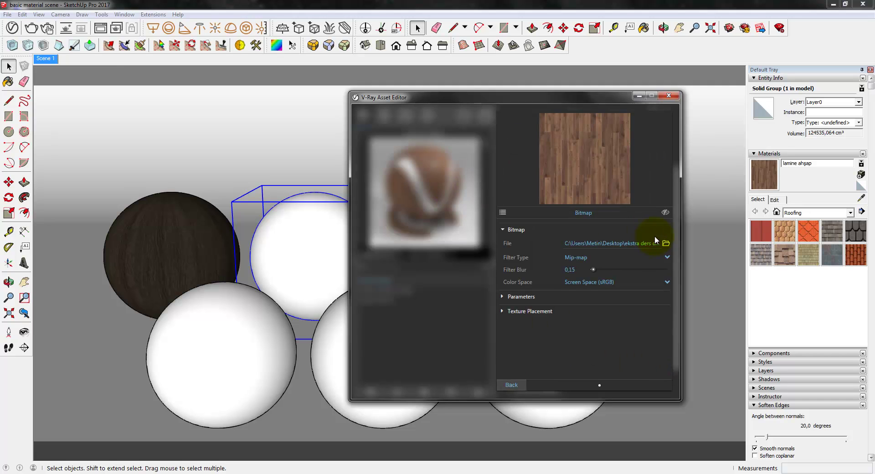
{"action": "left_click", "coordinate": [666, 243]}
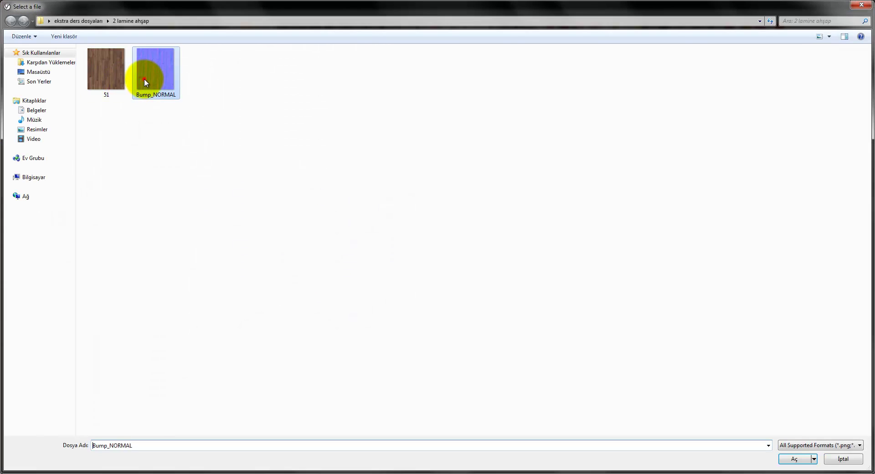
{"action": "double_click", "coordinate": [144, 78]}
{"action": "left_click", "coordinate": [509, 385]}
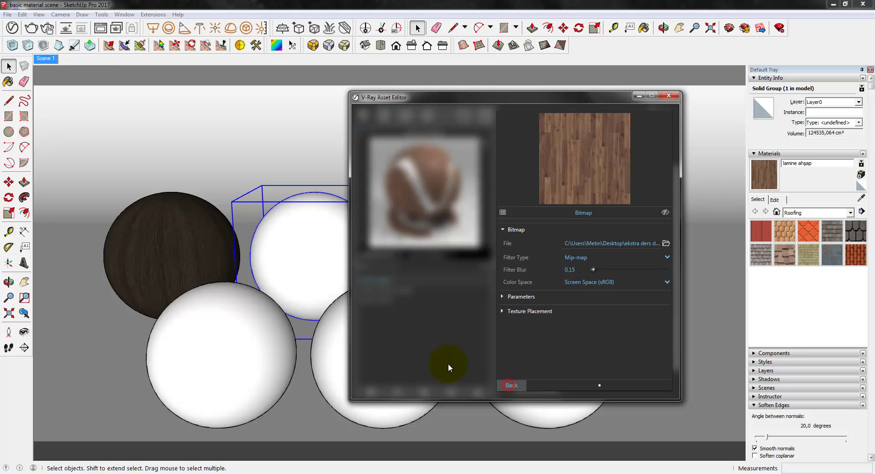
Step: Apply lamine ahşap to the selected second top-row sphere
{"action": "right_click", "coordinate": [377, 283]}
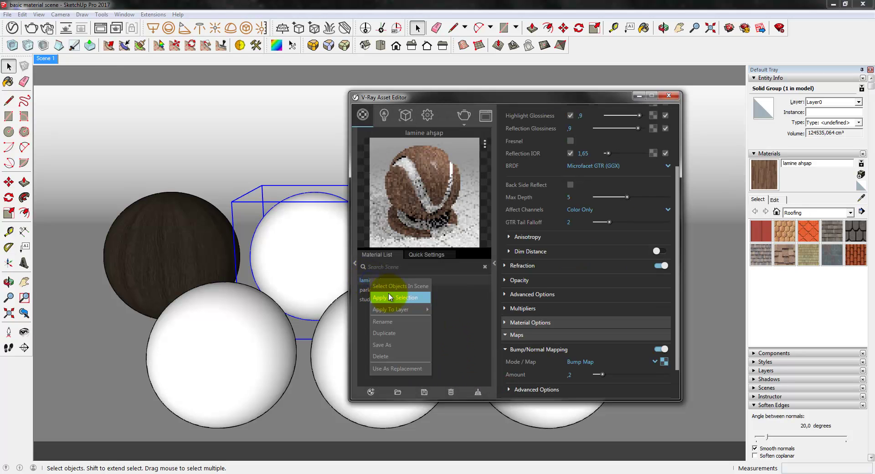
{"action": "left_click", "coordinate": [392, 309]}
{"action": "left_click_drag", "start_coordinate": [473, 98], "coordinate": [599, 111]}
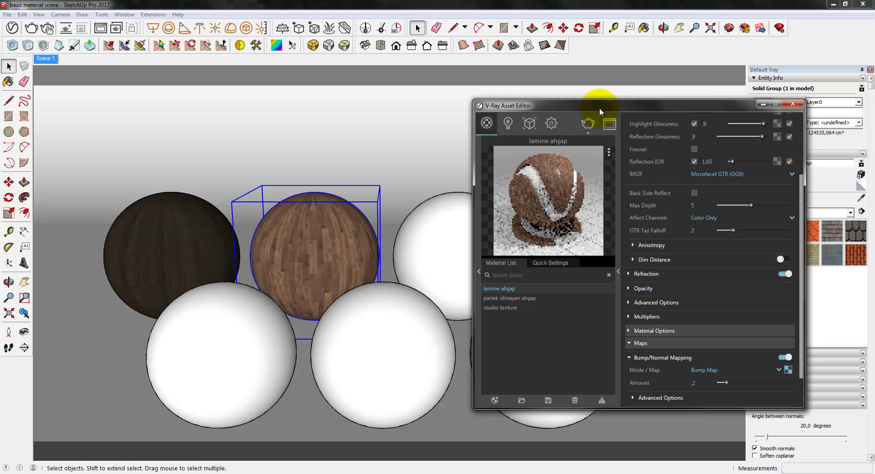
Step: Add a Generic material using 'Fayans (50)' from '3 havuz fayans' as its diffuse bitmap
{"action": "left_click", "coordinate": [494, 399]}
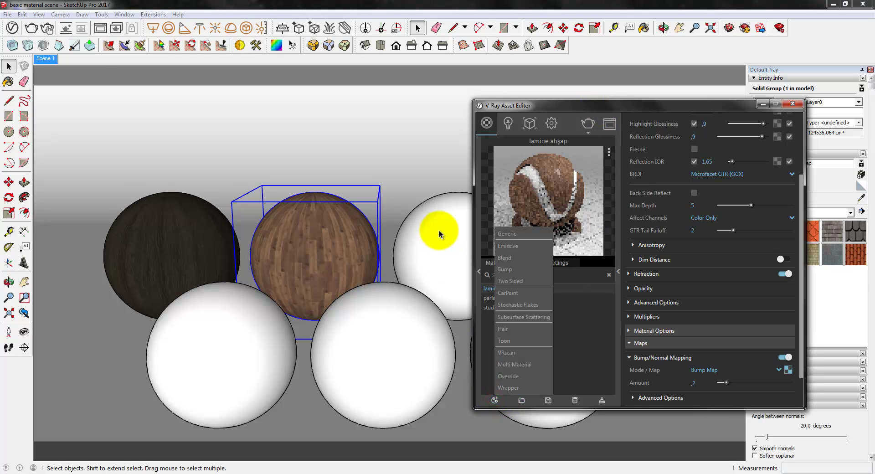
{"action": "left_click", "coordinate": [438, 230]}
{"action": "left_click", "coordinate": [515, 235]}
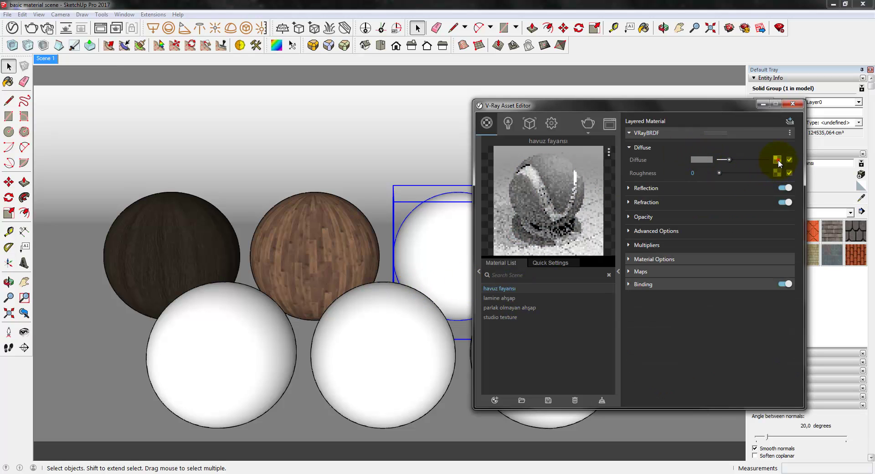
{"action": "left_click", "coordinate": [777, 160]}
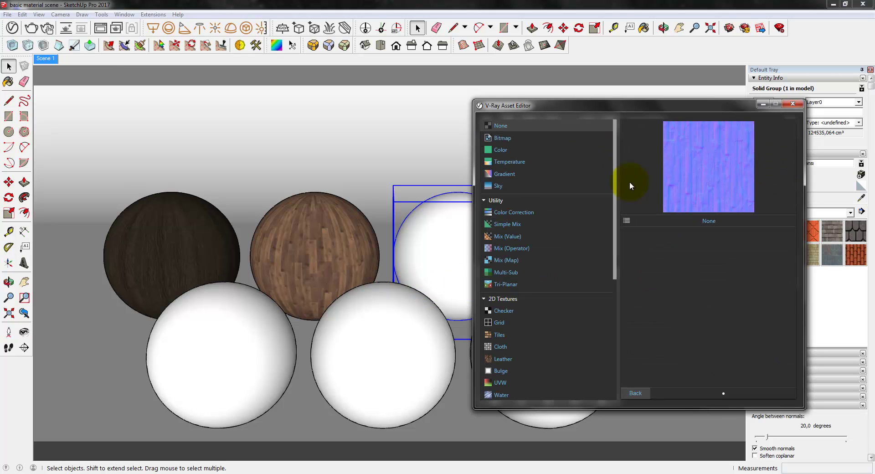
{"action": "left_click", "coordinate": [521, 137]}
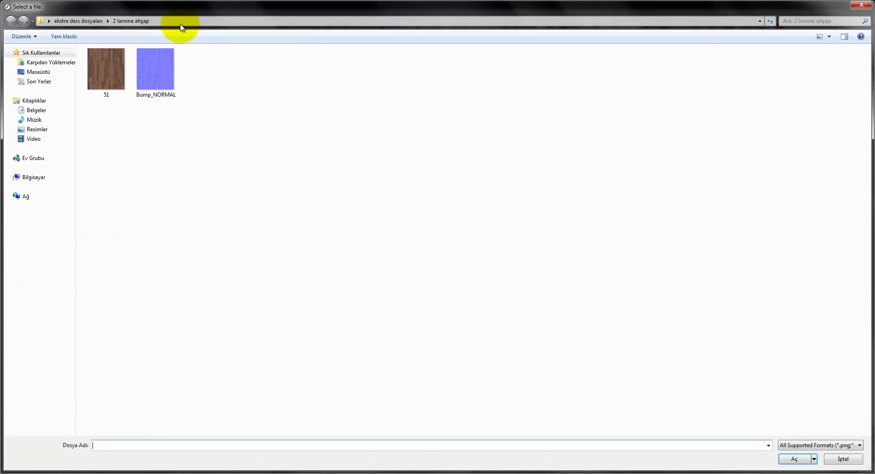
{"action": "left_click", "coordinate": [86, 20]}
{"action": "left_click", "coordinate": [114, 82]}
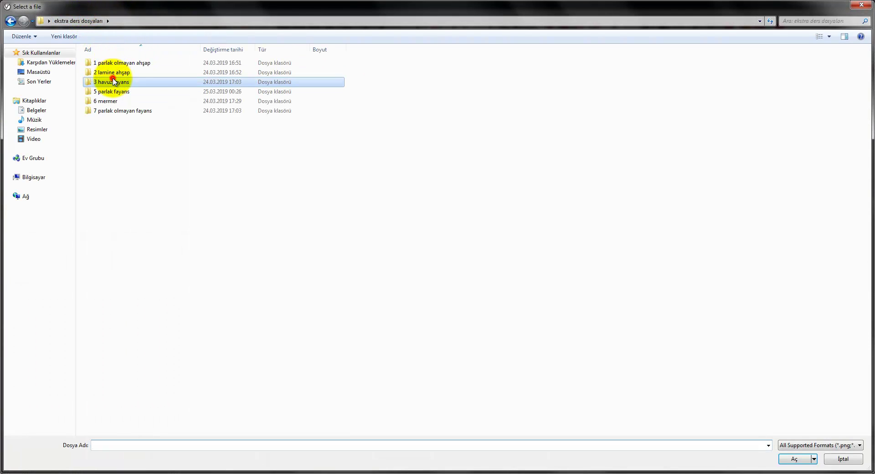
{"action": "double_click", "coordinate": [114, 82]}
{"action": "double_click", "coordinate": [114, 79]}
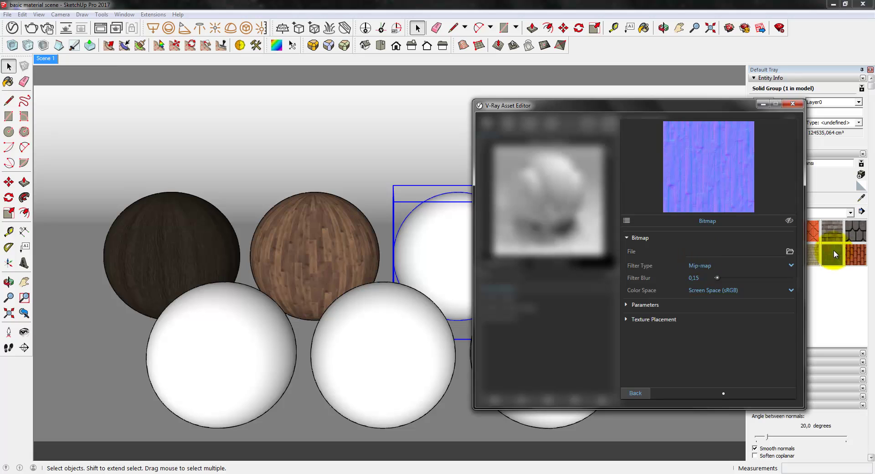
{"action": "left_click", "coordinate": [791, 252]}
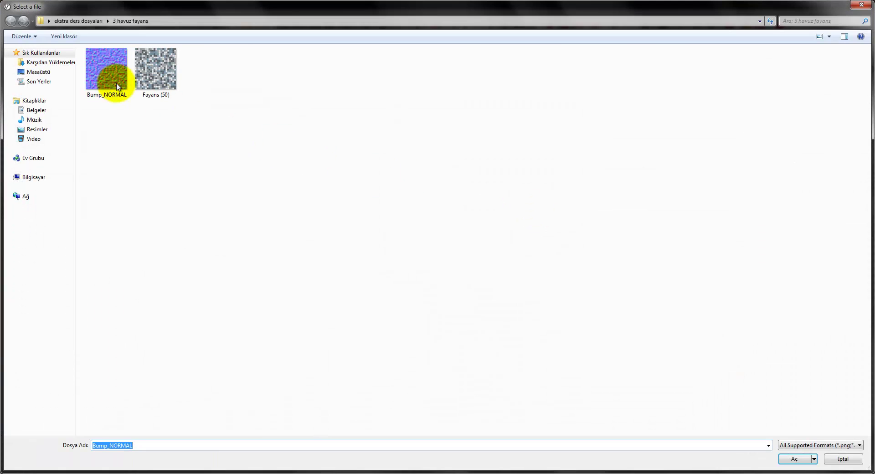
{"action": "double_click", "coordinate": [162, 69]}
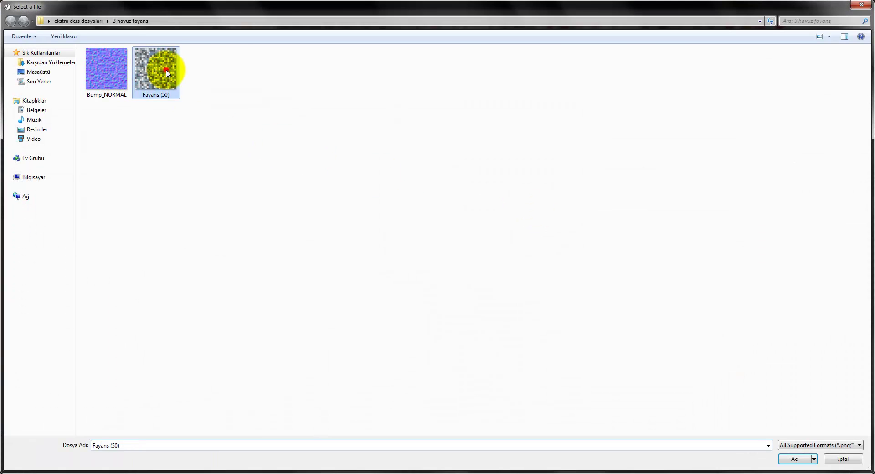
{"action": "left_click", "coordinate": [638, 393]}
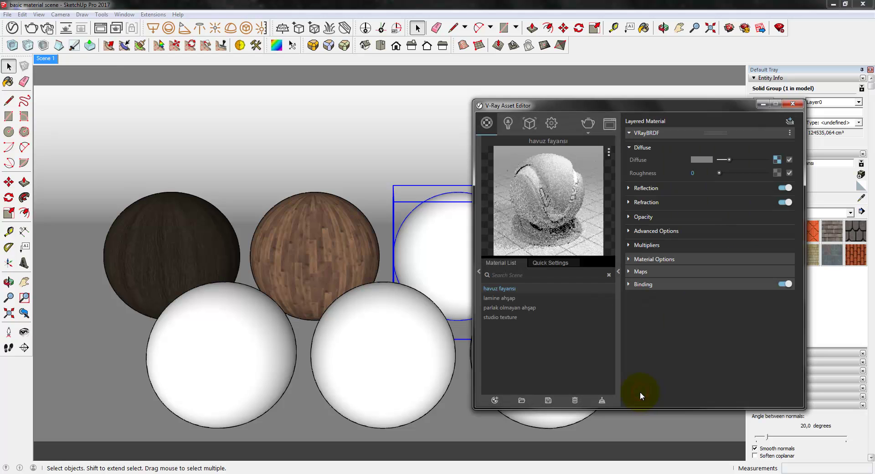
Step: Set the havuz fayansı reflection colour to RGB 25, 25, 25
{"action": "left_click", "coordinate": [650, 187]}
{"action": "left_click", "coordinate": [701, 200]}
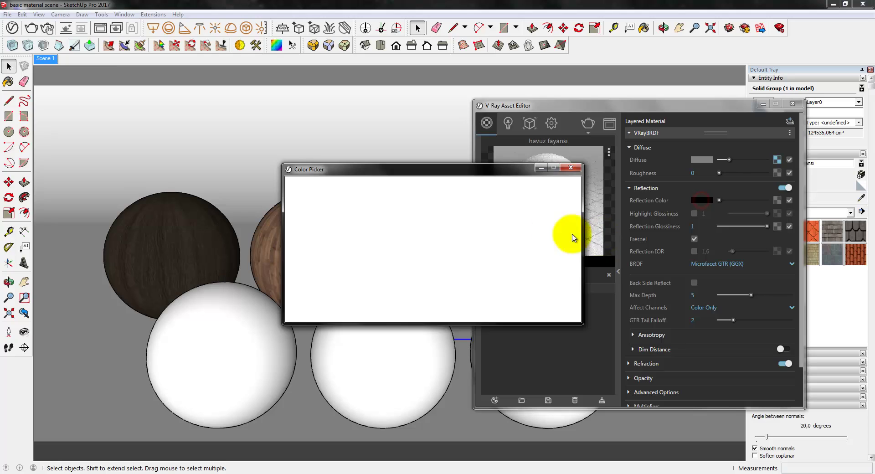
{"action": "left_click", "coordinate": [443, 219]}
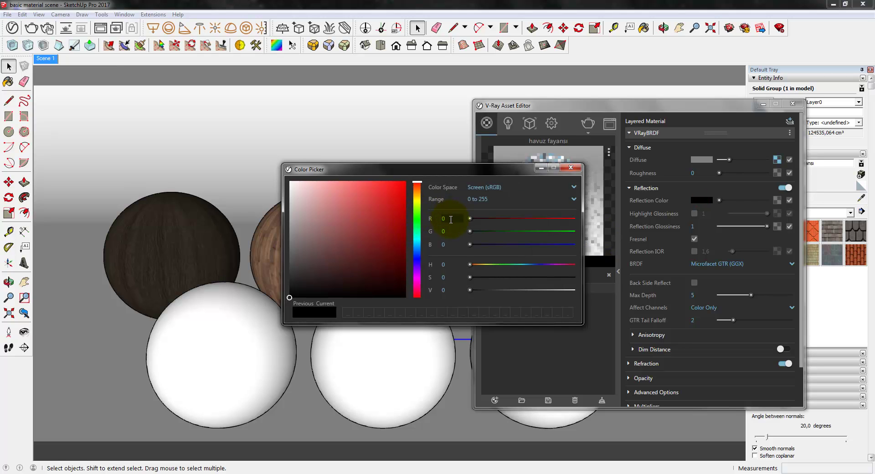
{"action": "type", "text": "25"}
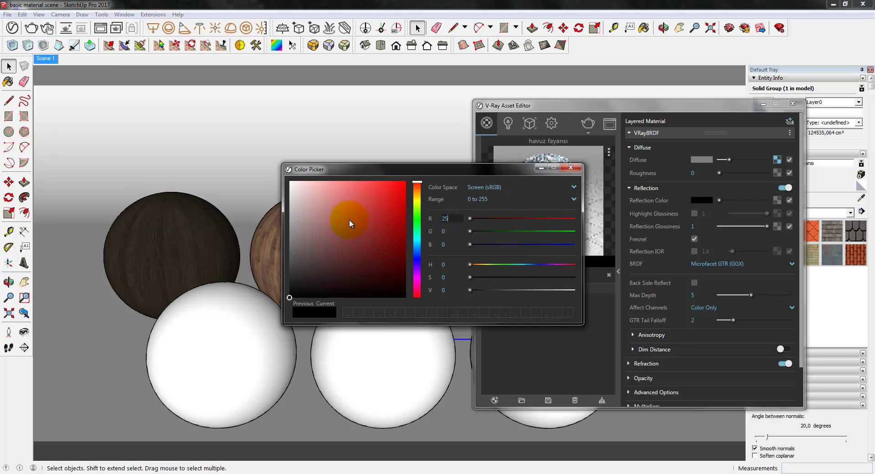
{"action": "key", "text": "Tab"}
{"action": "type", "text": "25"}
{"action": "key", "text": "Tab"}
{"action": "type", "text": "25"}
{"action": "key", "text": "Tab"}
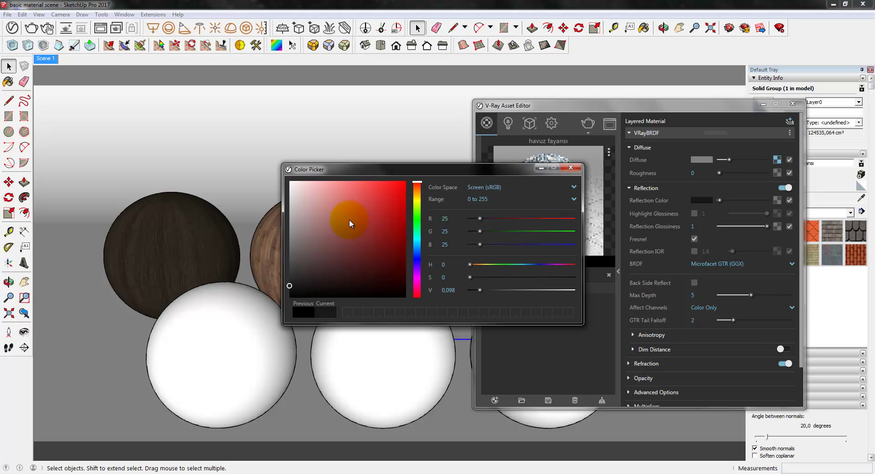
{"action": "left_click", "coordinate": [571, 167]}
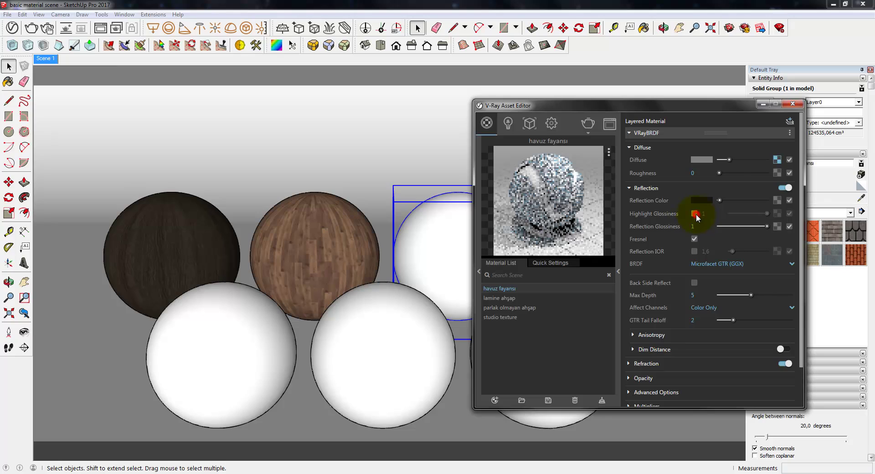
Step: Set highlight glossiness 0.97, reflection glossiness 0.95, turn Fresnel off, and enable custom reflection IOR
{"action": "left_click", "coordinate": [695, 214]}
{"action": "double_click", "coordinate": [710, 215]}
{"action": "type", "text": ",97"}
{"action": "key", "text": "Return"}
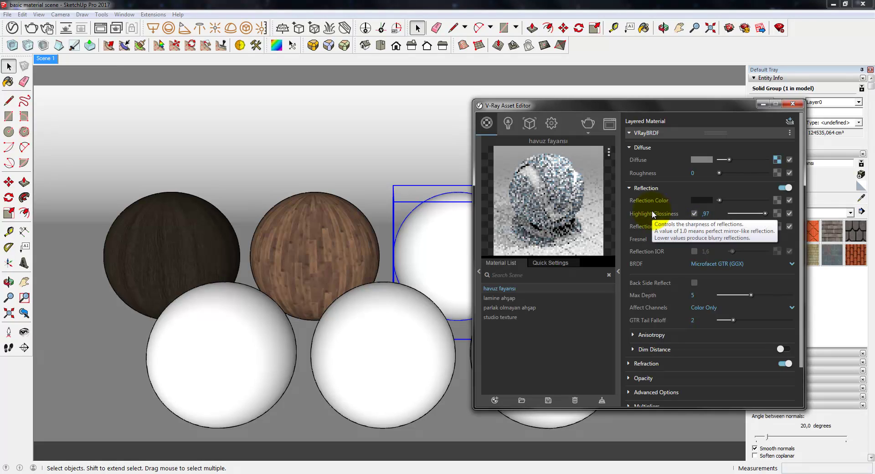
{"action": "type", "text": ",95"}
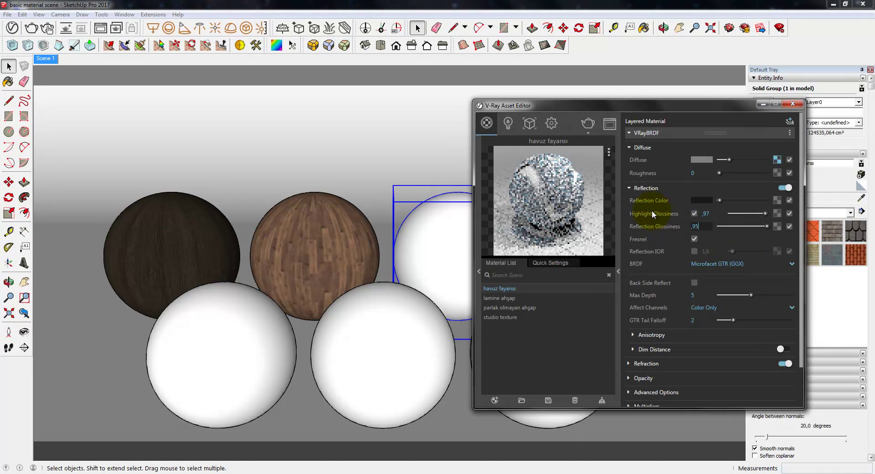
{"action": "key", "text": "Return"}
{"action": "left_click", "coordinate": [694, 238]}
{"action": "left_click", "coordinate": [693, 251]}
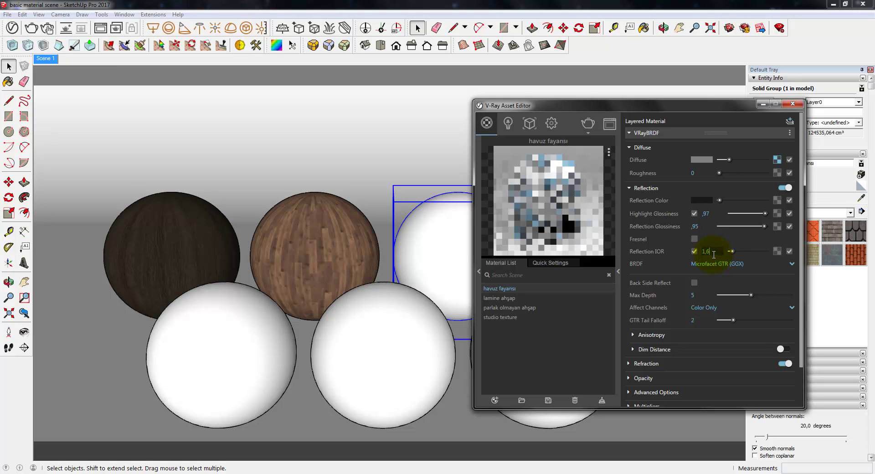
Step: Copy the Diffuse tile map and enable Bump/Normal Mapping with amount 0.2
{"action": "right_click", "coordinate": [776, 159]}
{"action": "left_click", "coordinate": [763, 175]}
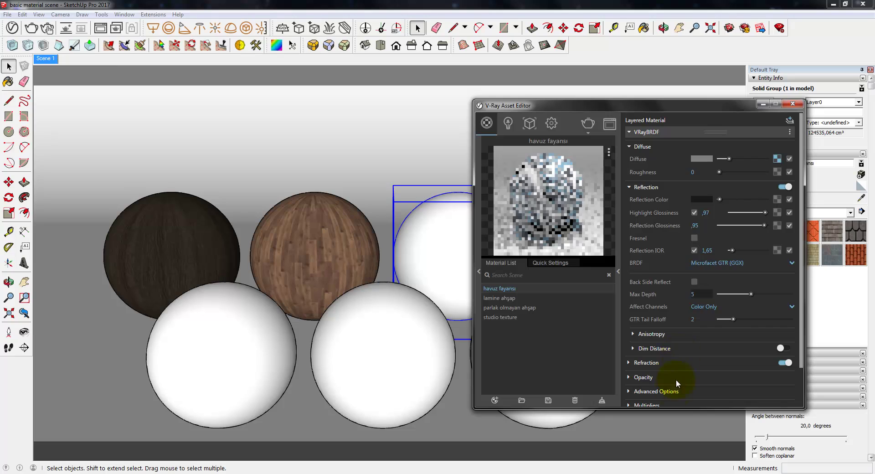
{"action": "scroll", "coordinate": [676, 379], "scroll_direction": "down", "scroll_amount": 3}
{"action": "left_click", "coordinate": [641, 387]}
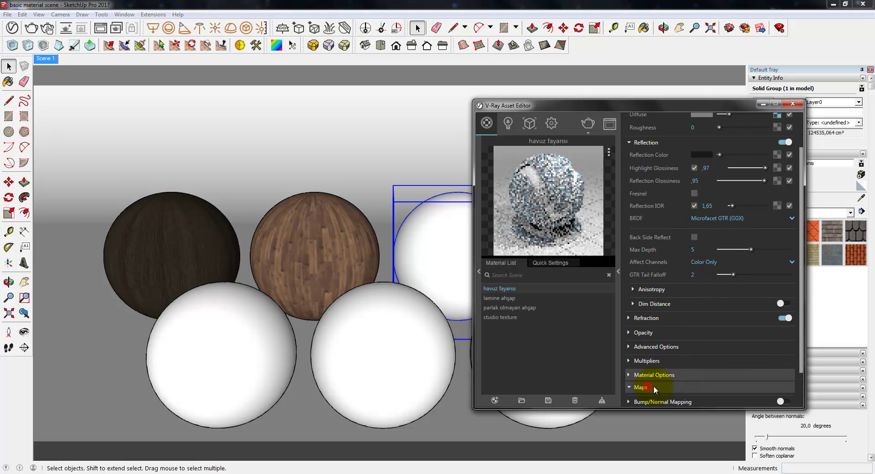
{"action": "left_click", "coordinate": [781, 357]}
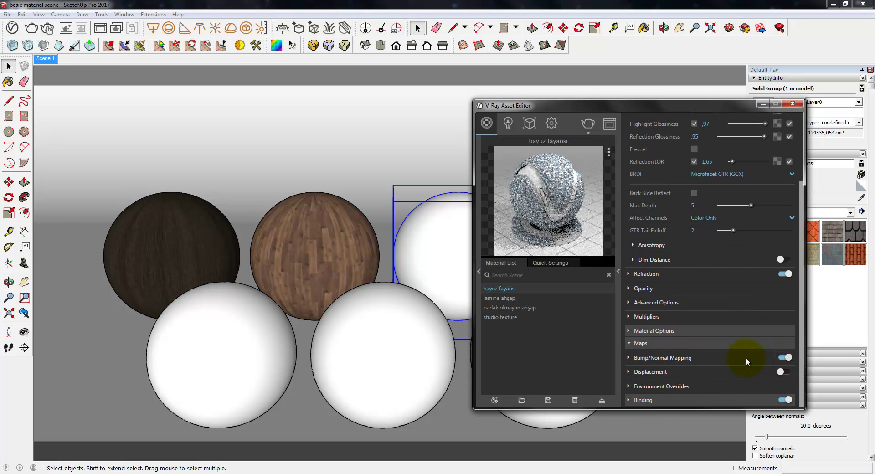
{"action": "left_click", "coordinate": [744, 357]}
{"action": "left_click", "coordinate": [700, 382]}
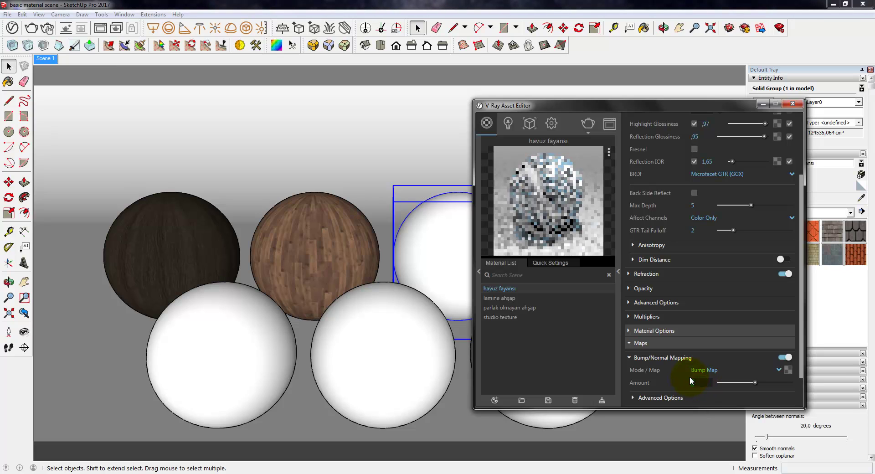
{"action": "type", "text": "0,2"}
{"action": "key", "text": "Return"}
Step: Paste the tile texture into the bump slot, using the Fayans (50) image file
{"action": "left_click", "coordinate": [787, 370]}
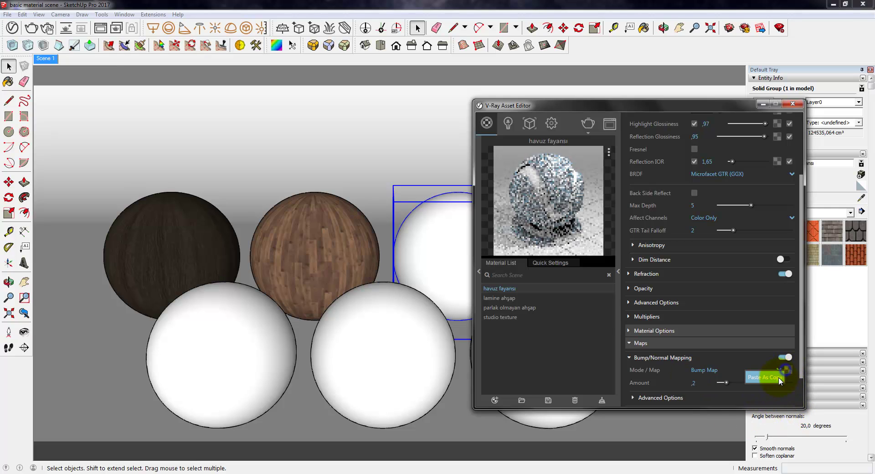
{"action": "left_click", "coordinate": [786, 373]}
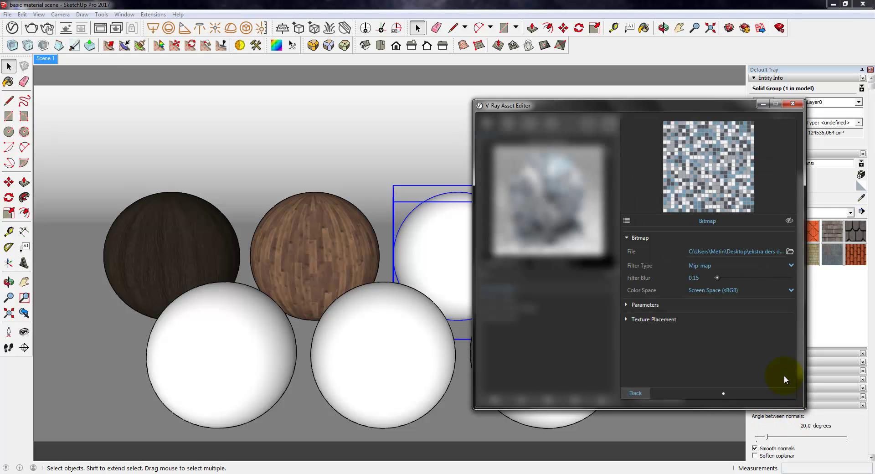
{"action": "left_click", "coordinate": [788, 252]}
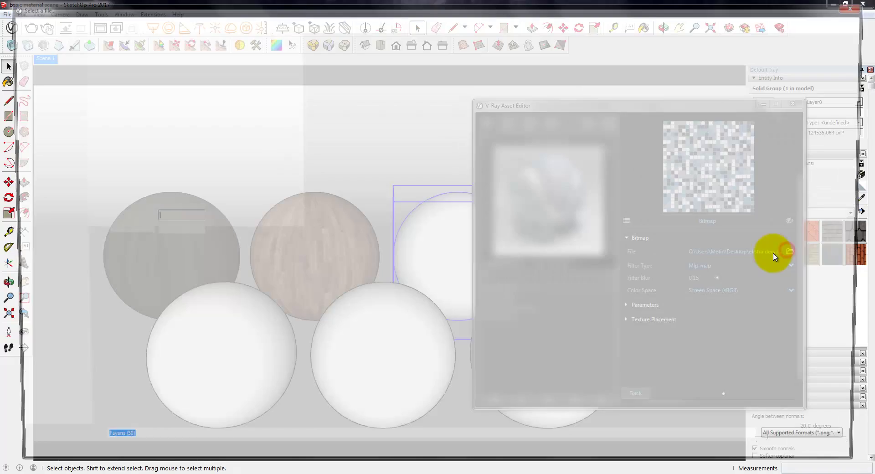
{"action": "double_click", "coordinate": [115, 83]}
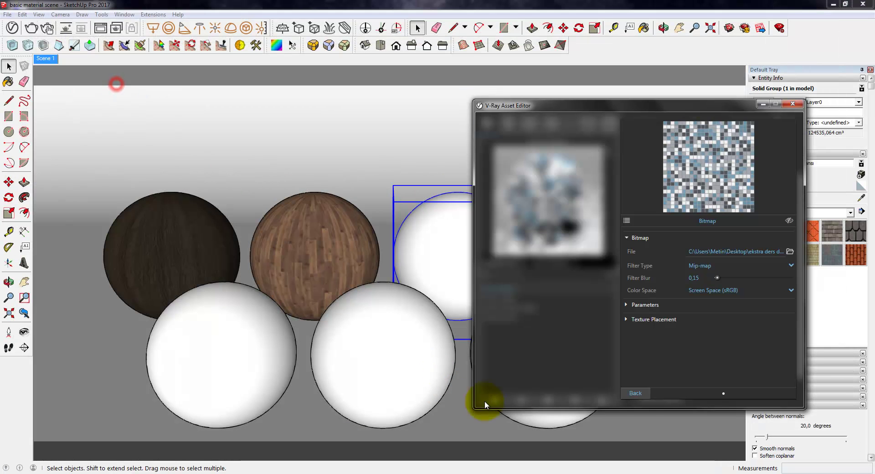
{"action": "left_click", "coordinate": [637, 395]}
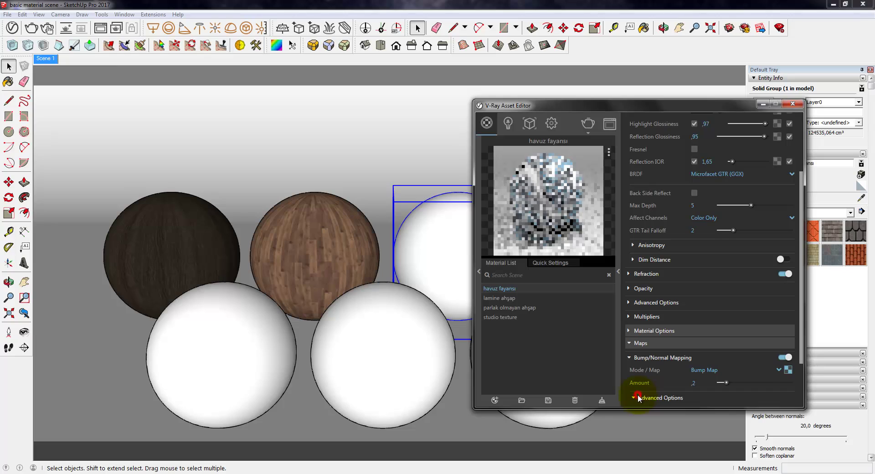
{"action": "left_click", "coordinate": [638, 395]}
Step: Raise havuz fayansı's reflection Max Depth to 7
{"action": "scroll", "coordinate": [693, 203], "scroll_direction": "up", "scroll_amount": 2}
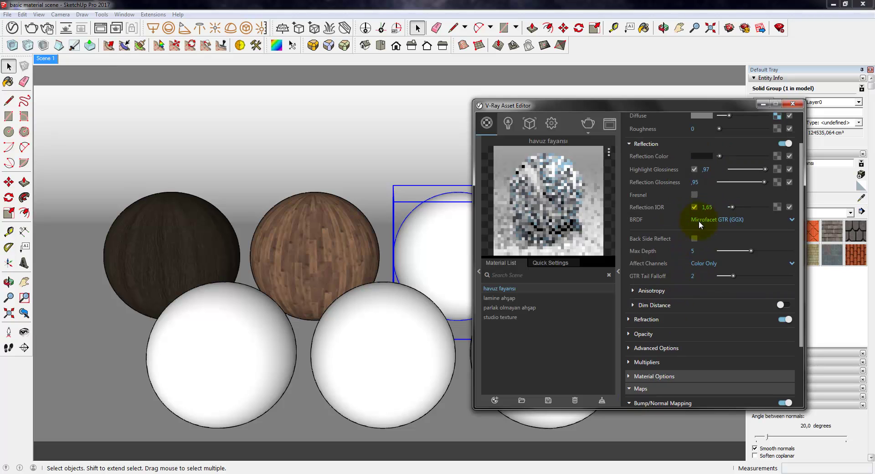
{"action": "double_click", "coordinate": [693, 250]}
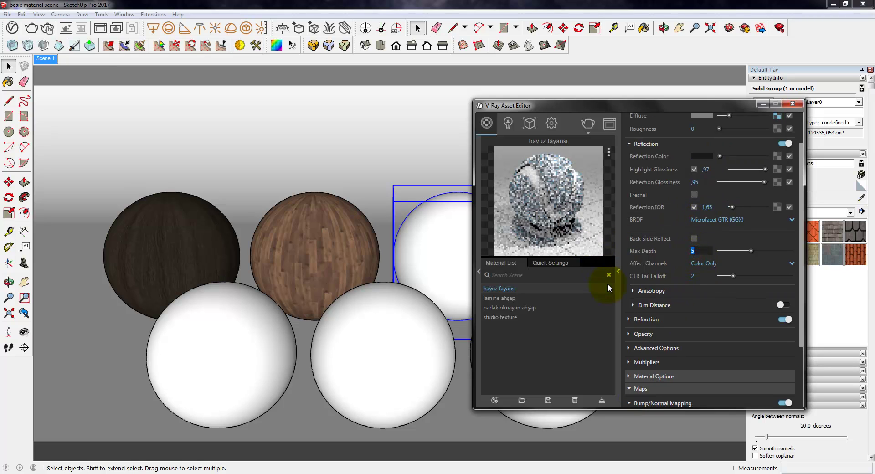
{"action": "type", "text": "7"}
{"action": "key", "text": "Return"}
Step: Apply havuz fayansı to the selected sphere, then select the back-row right white sphere
{"action": "right_click", "coordinate": [487, 289]}
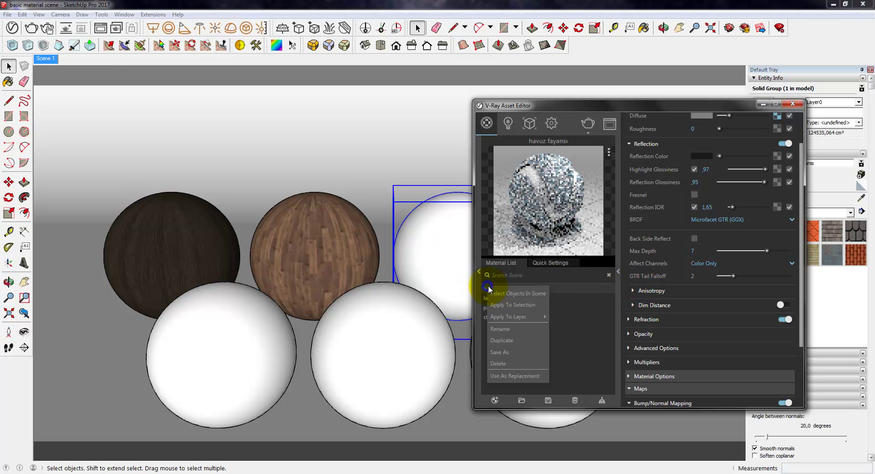
{"action": "left_click", "coordinate": [501, 301]}
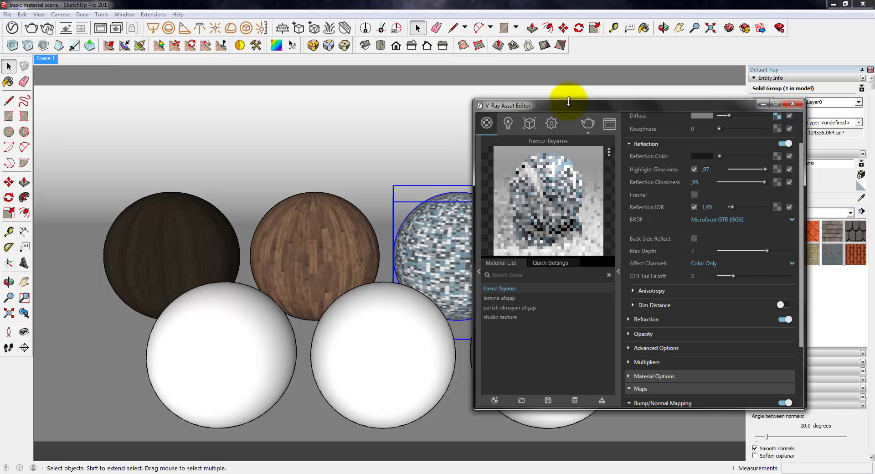
{"action": "left_click_drag", "start_coordinate": [572, 102], "coordinate": [246, 79]}
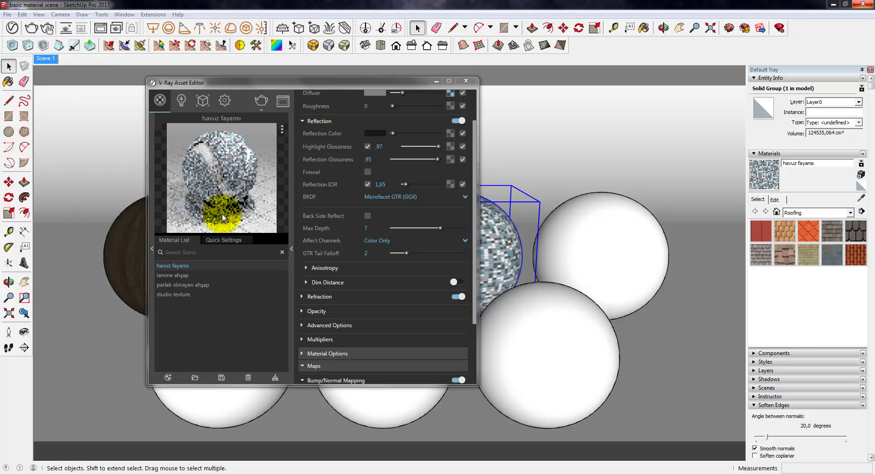
{"action": "left_click", "coordinate": [603, 247]}
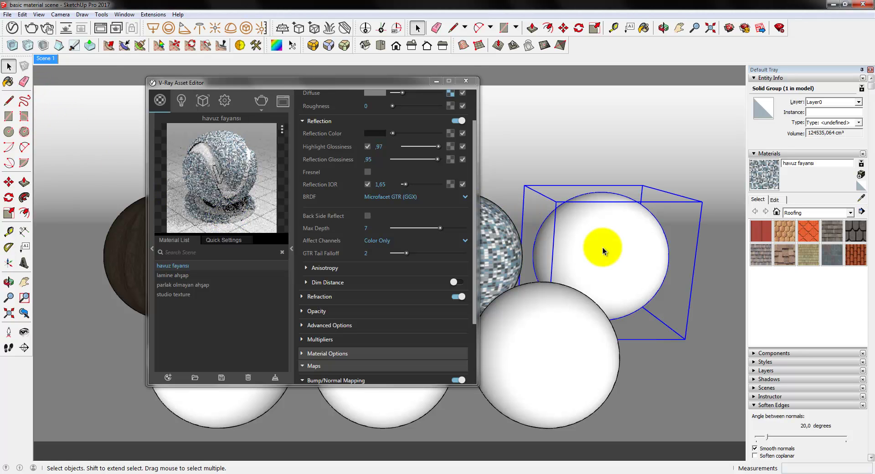
Step: Add a new generic material, mat siyah, with a black diffuse colour
{"action": "left_click", "coordinate": [168, 377]}
{"action": "left_click", "coordinate": [202, 211]}
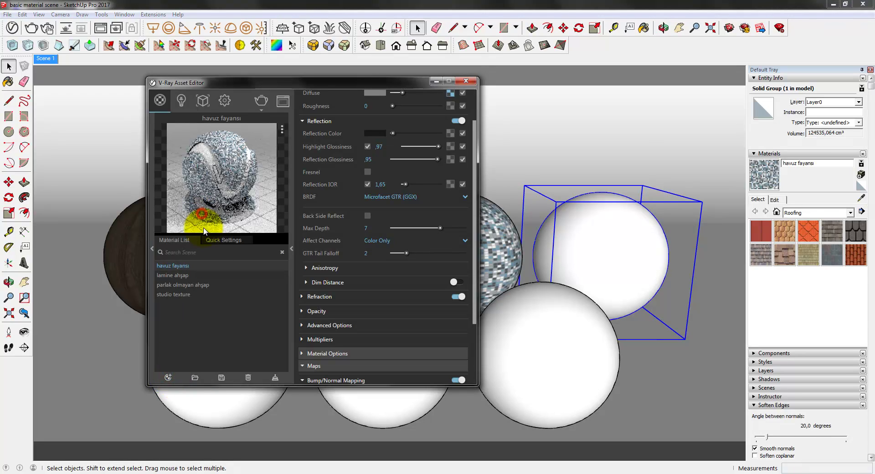
{"action": "left_click", "coordinate": [190, 284]}
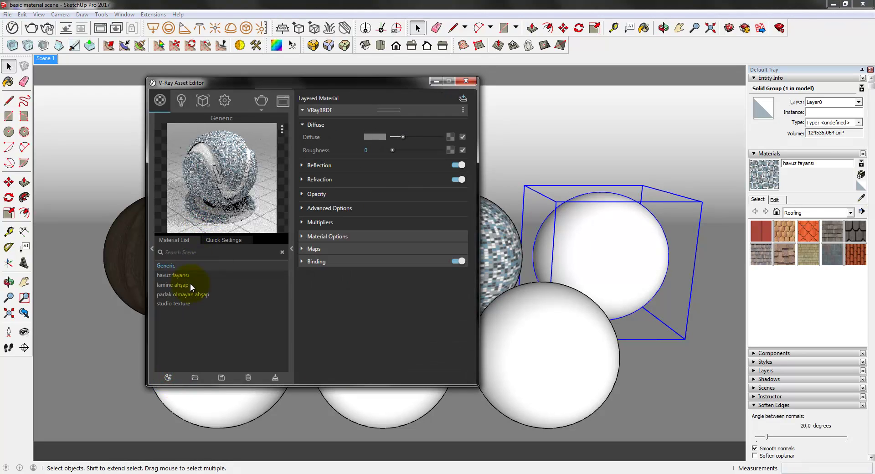
{"action": "left_click", "coordinate": [373, 136]}
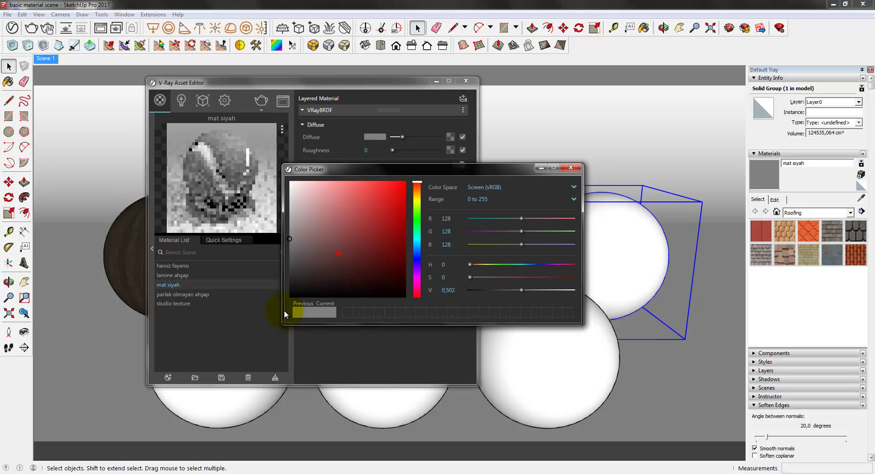
{"action": "left_click_drag", "start_coordinate": [290, 296], "coordinate": [264, 324]}
{"action": "left_click", "coordinate": [571, 169]}
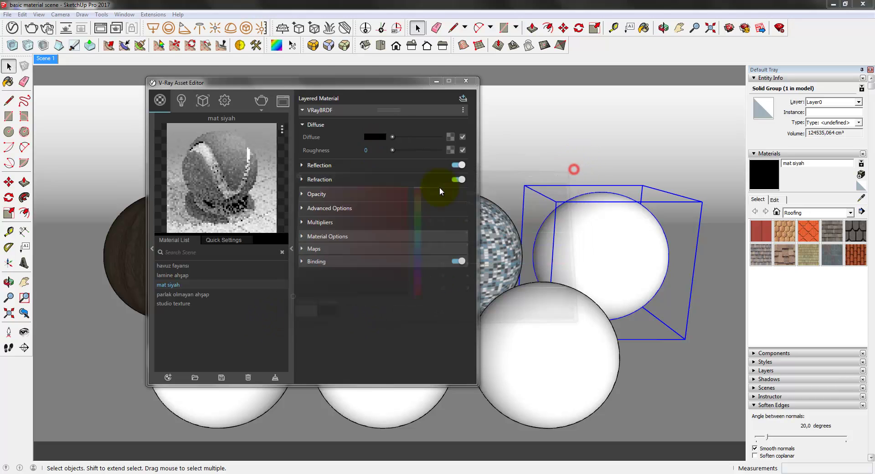
Step: Set mat siyah's reflection colour to RGB 50, 50, 50
{"action": "left_click", "coordinate": [353, 163]}
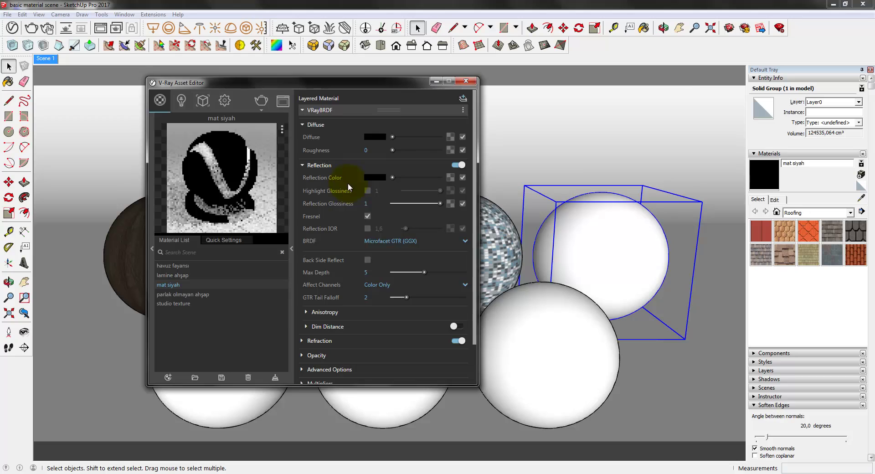
{"action": "left_click", "coordinate": [368, 176]}
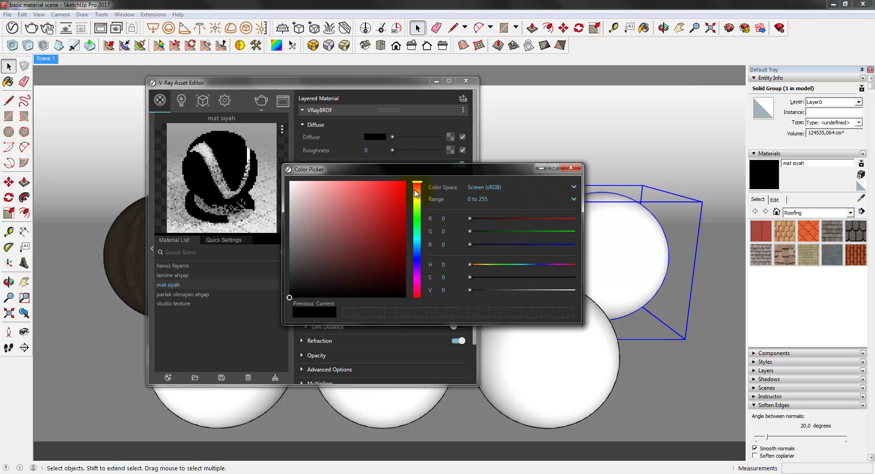
{"action": "left_click", "coordinate": [450, 218]}
{"action": "type", "text": "50"}
{"action": "key", "text": "Tab"}
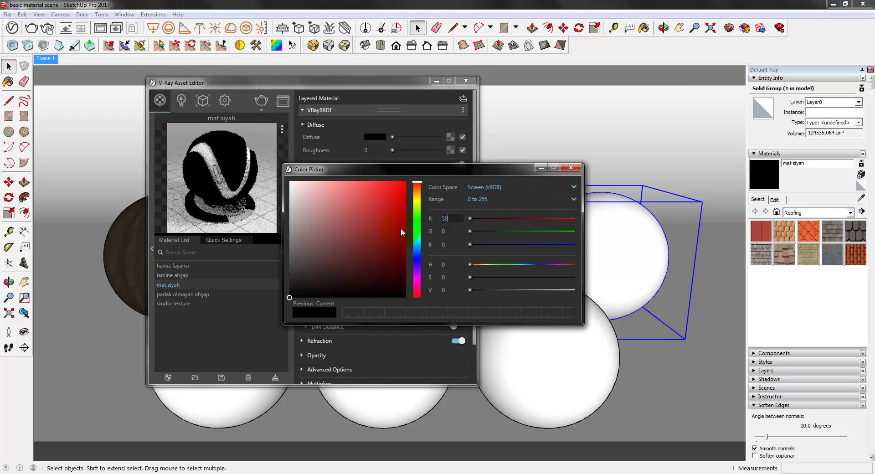
{"action": "type", "text": "50"}
{"action": "key", "text": "Tab"}
{"action": "type", "text": "50"}
{"action": "key", "text": "Tab"}
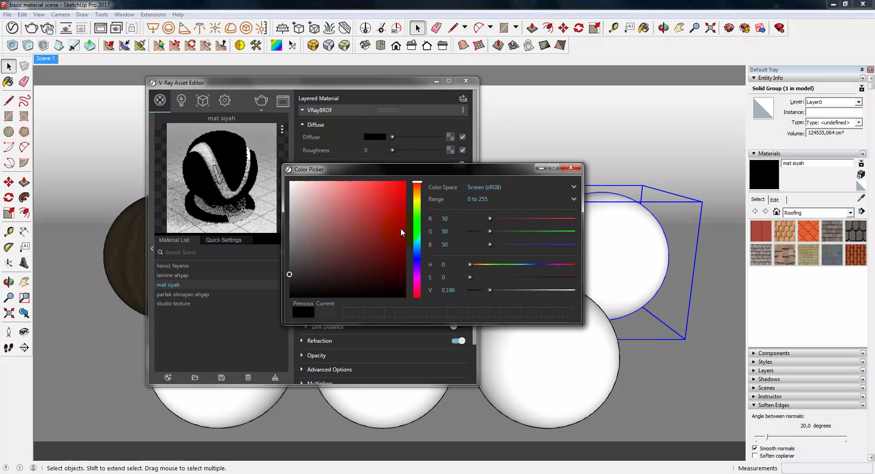
{"action": "left_click", "coordinate": [571, 169]}
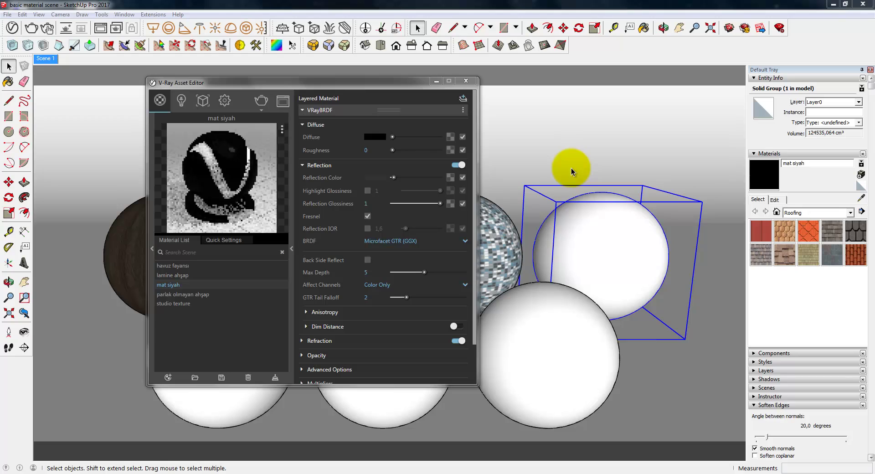
Step: Enable highlight glossiness 0.65 and set reflection glossiness to 0.7
{"action": "left_click", "coordinate": [367, 190]}
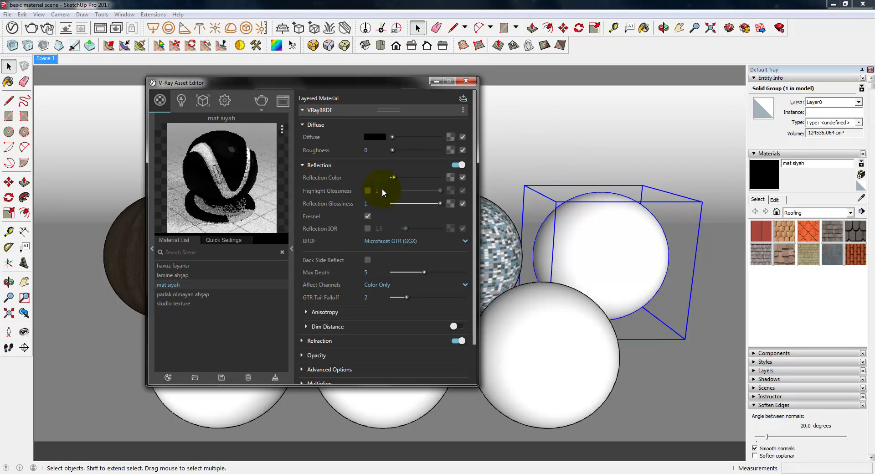
{"action": "left_click", "coordinate": [382, 191]}
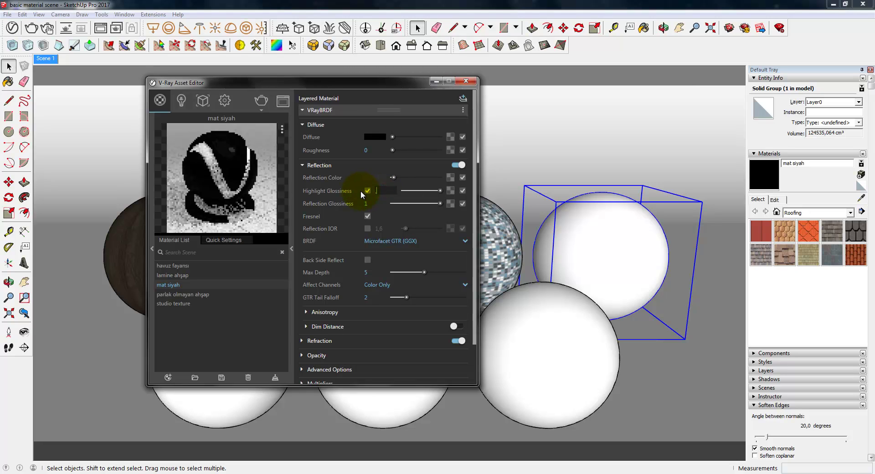
{"action": "type", "text": ",65"}
{"action": "left_click", "coordinate": [376, 204]}
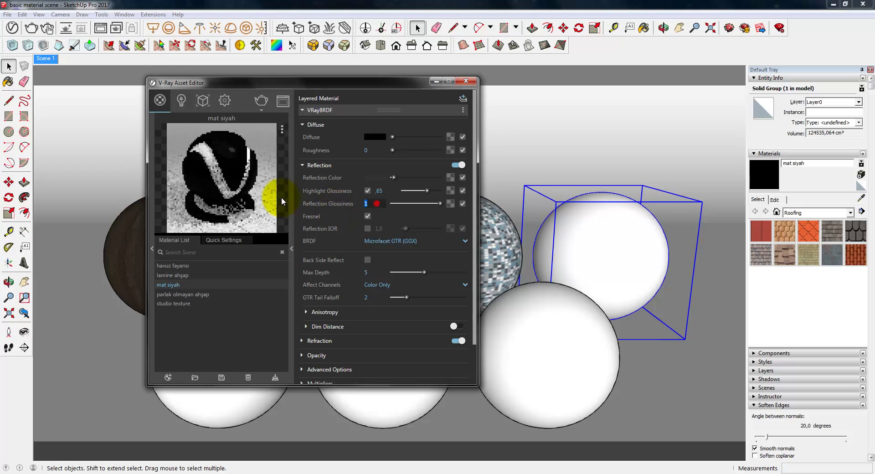
{"action": "type", "text": ",7"}
{"action": "key", "text": "Return"}
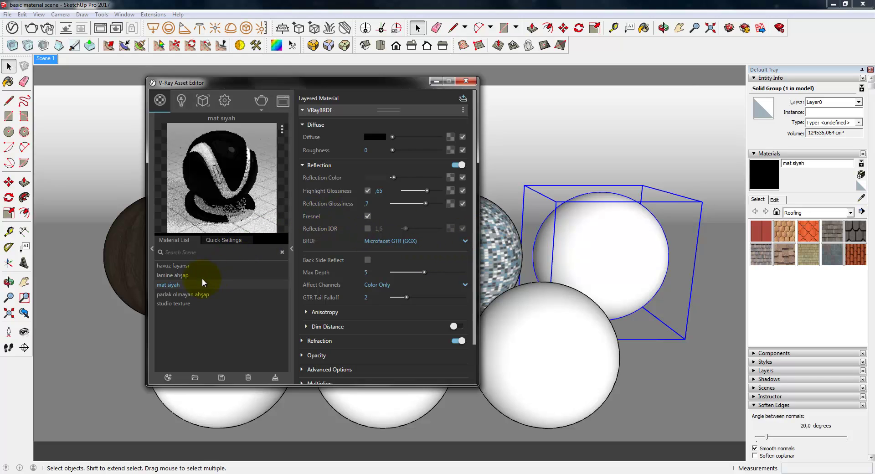
Step: Apply mat siyah to the back-row right sphere, then select the front-left white sphere
{"action": "left_click", "coordinate": [169, 285]}
{"action": "right_click", "coordinate": [169, 285]}
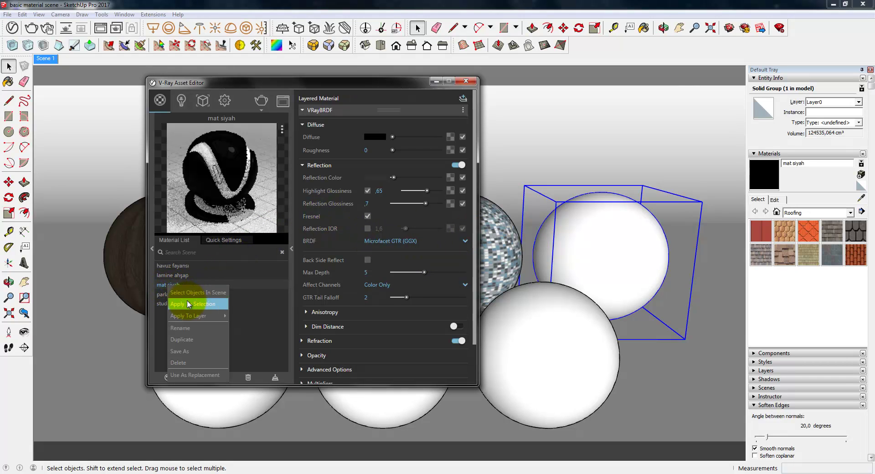
{"action": "left_click", "coordinate": [187, 302]}
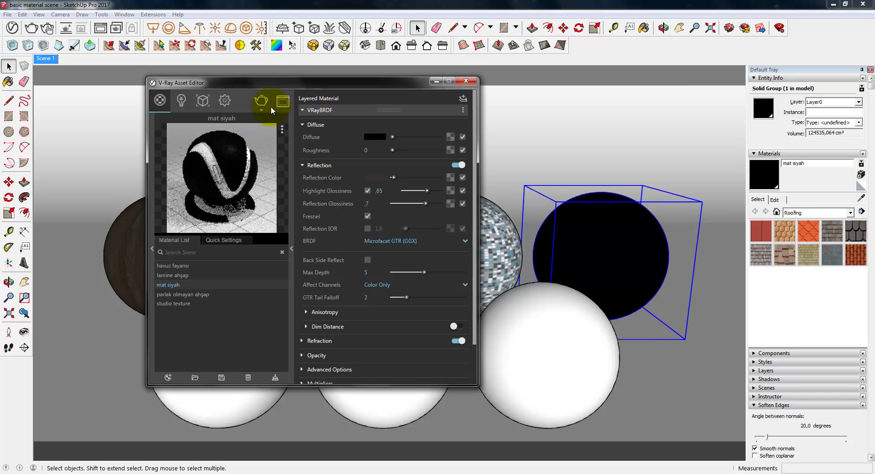
{"action": "left_click_drag", "start_coordinate": [286, 82], "coordinate": [589, 89]}
{"action": "left_click", "coordinate": [222, 347]}
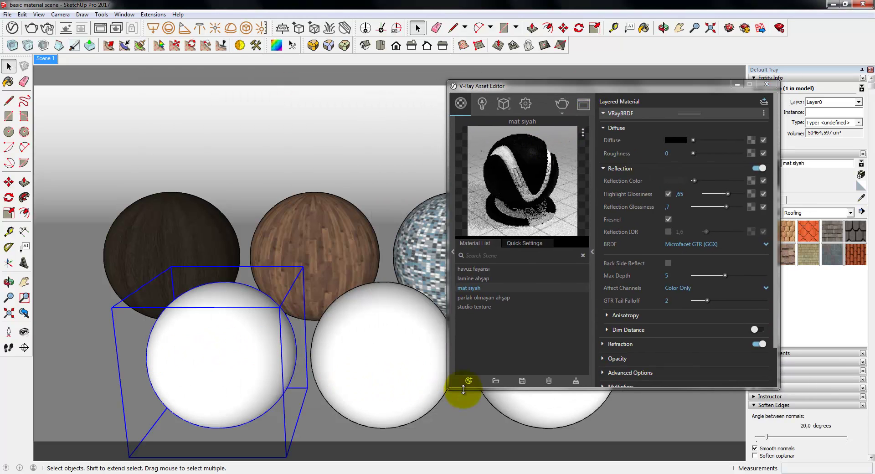
Step: Add a Generic material, parlak fayans, with the tile image from 5 parlak fayans as diffuse
{"action": "left_click", "coordinate": [468, 381]}
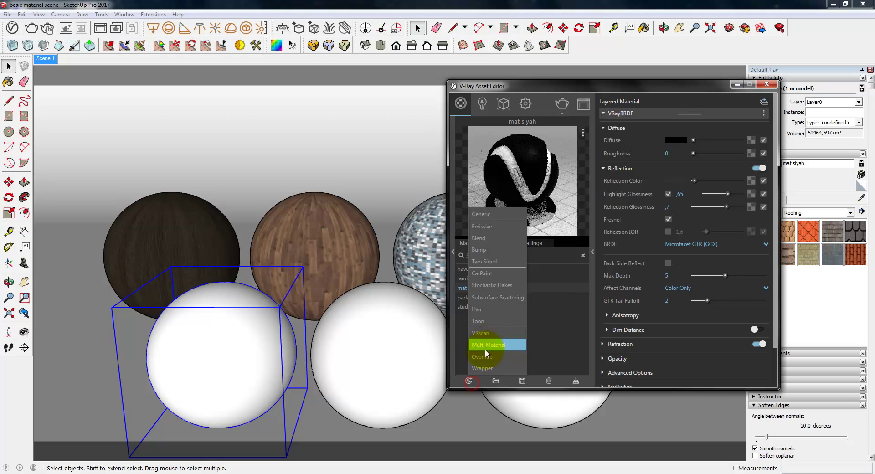
{"action": "left_click", "coordinate": [482, 214]}
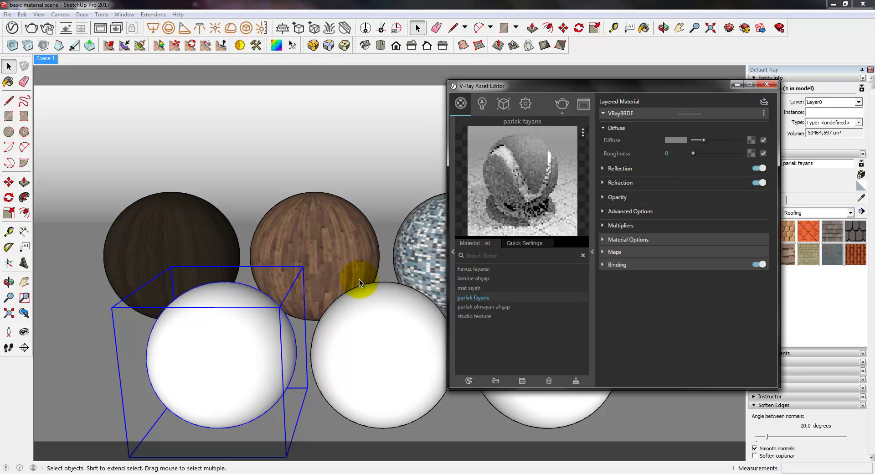
{"action": "left_click", "coordinate": [751, 140]}
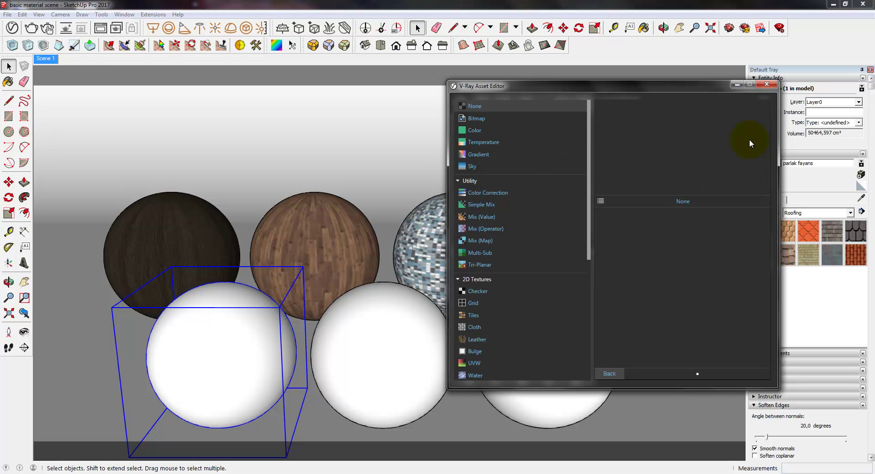
{"action": "left_click", "coordinate": [488, 119]}
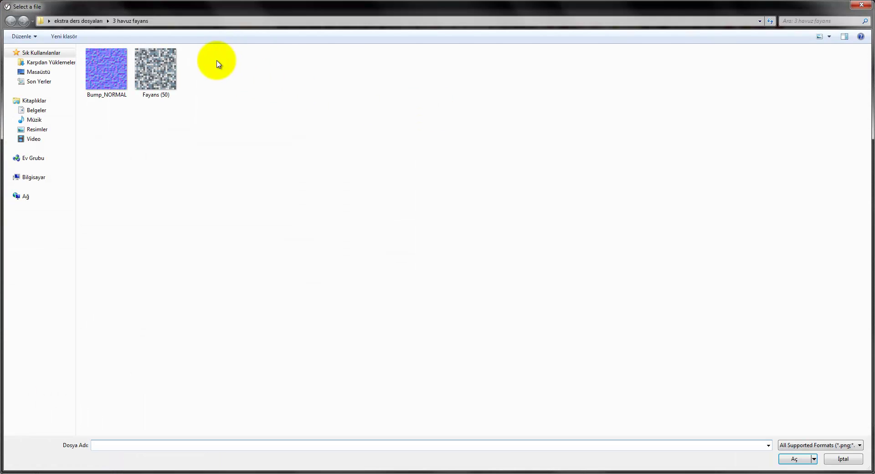
{"action": "left_click", "coordinate": [105, 20]}
{"action": "double_click", "coordinate": [104, 93]}
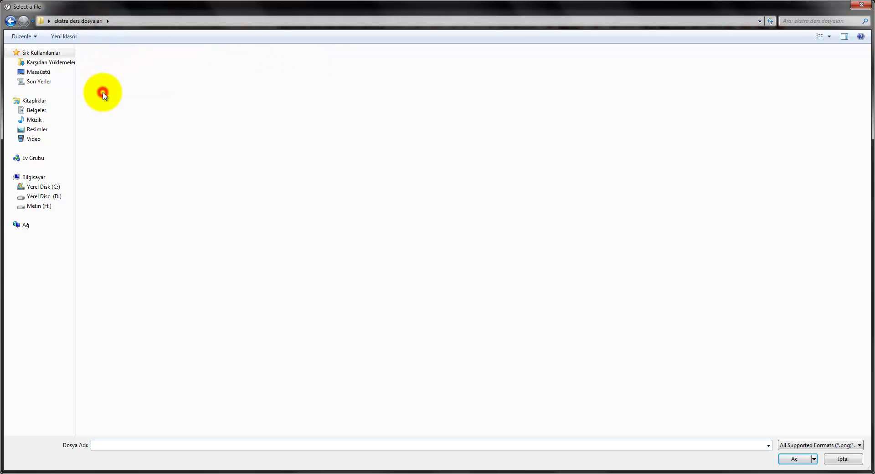
{"action": "double_click", "coordinate": [169, 109]}
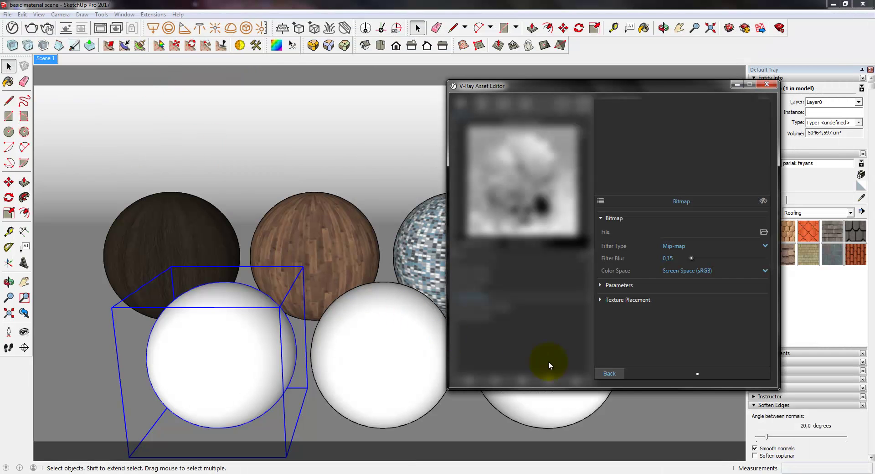
{"action": "left_click", "coordinate": [609, 372]}
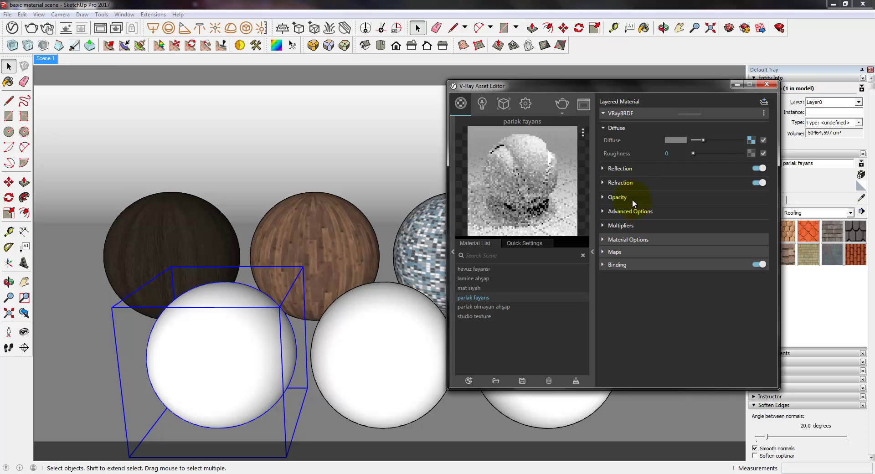
Step: Set parlak fayans's reflection colour to grey RGB 80, 80, 80
{"action": "left_click", "coordinate": [626, 168]}
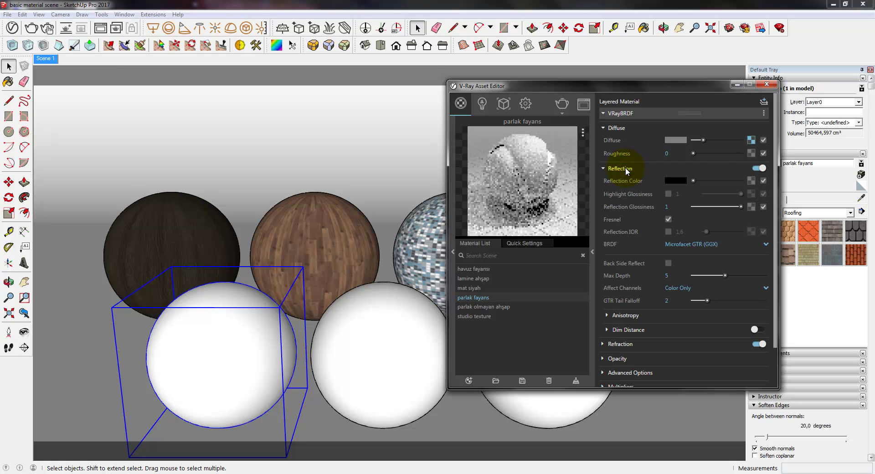
{"action": "left_click", "coordinate": [668, 180]}
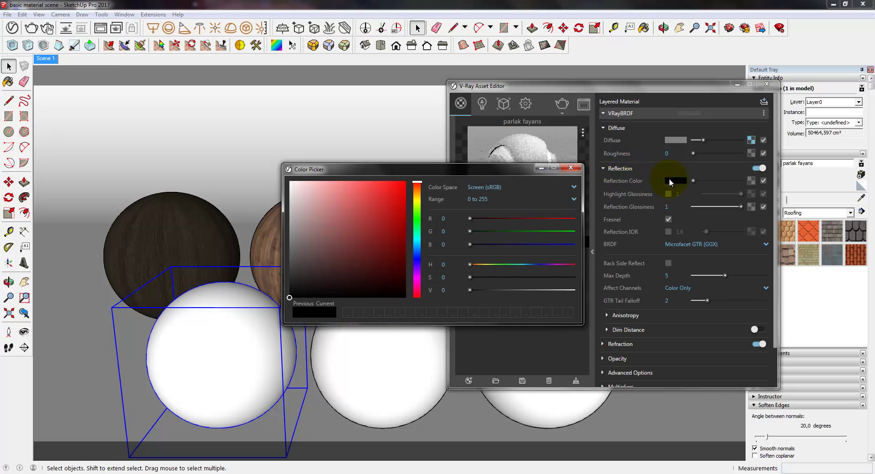
{"action": "double_click", "coordinate": [443, 218]}
{"action": "type", "text": "80"}
{"action": "key", "text": "Tab"}
{"action": "type", "text": "808"}
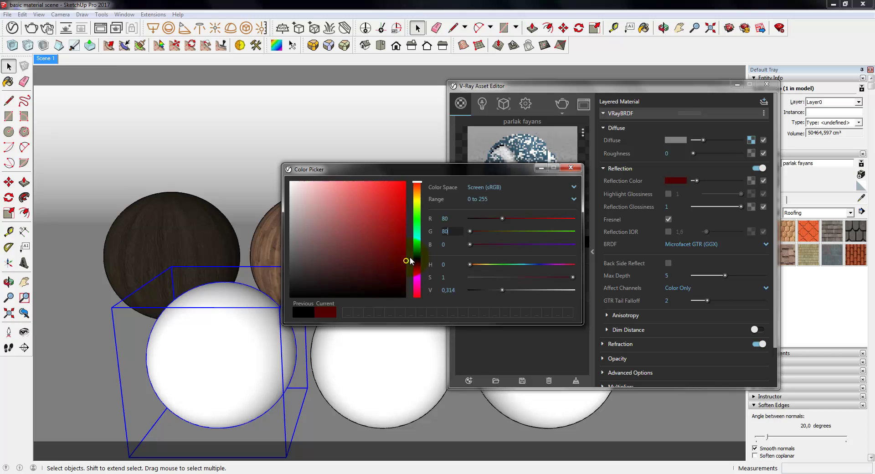
{"action": "key", "text": "Tab"}
{"action": "type", "text": "80"}
{"action": "key", "text": "Tab"}
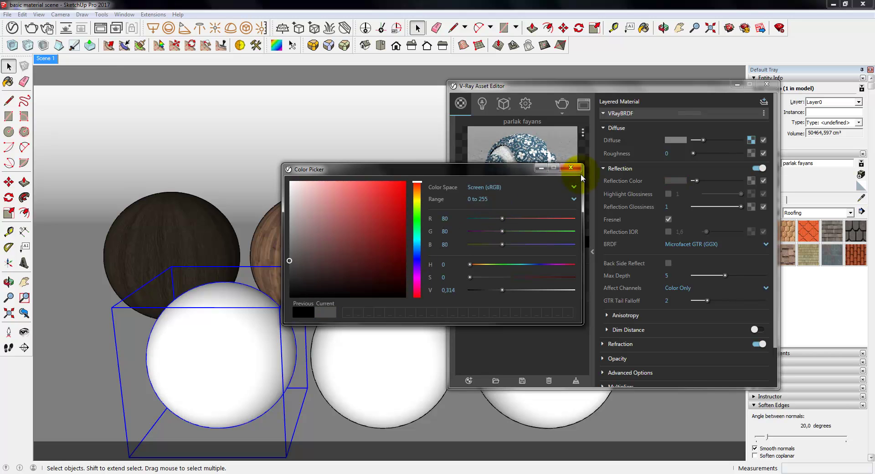
{"action": "left_click", "coordinate": [570, 168]}
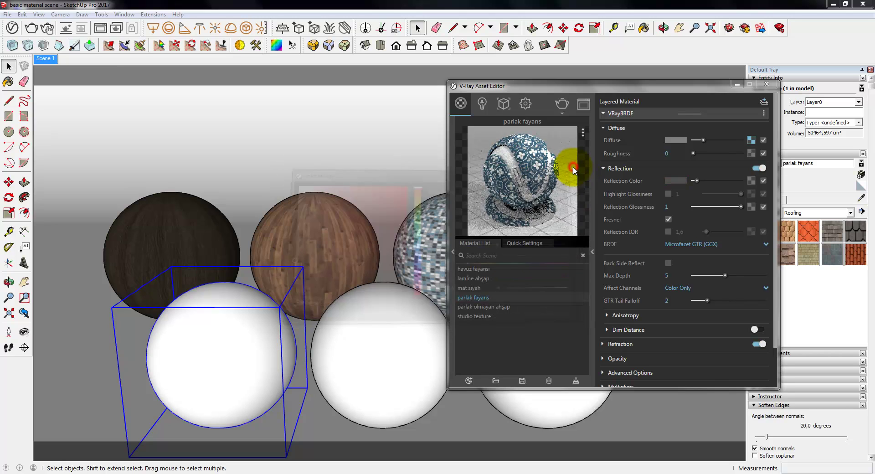
Step: Set highlight glossiness 0.7, reflection glossiness 0.87 and reflection IOR 1.65
{"action": "left_click", "coordinate": [668, 193]}
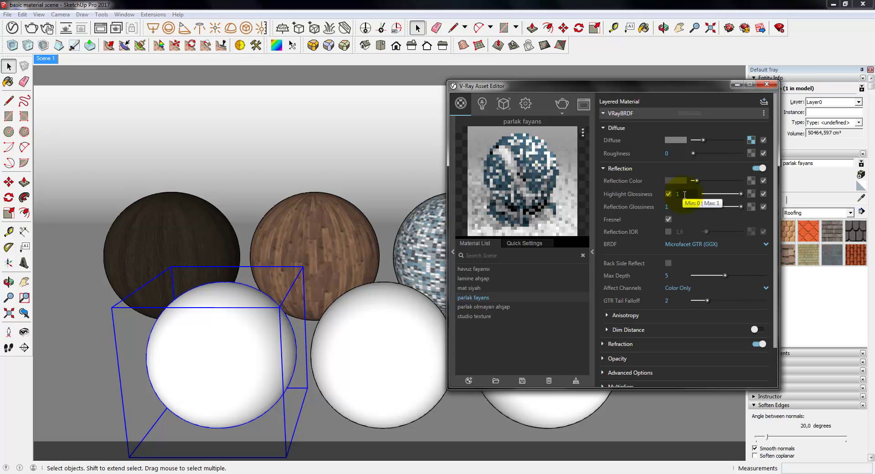
{"action": "left_click", "coordinate": [684, 195]}
{"action": "type", "text": ",7"}
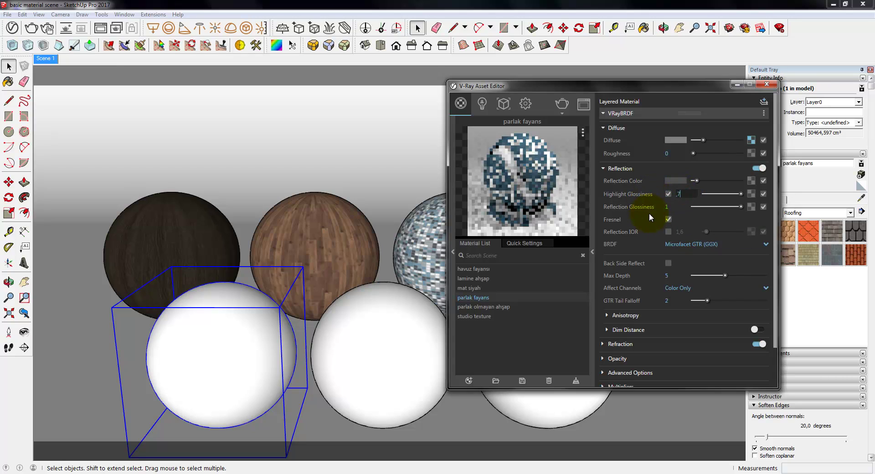
{"action": "key", "text": "Return"}
{"action": "left_click", "coordinate": [671, 207]}
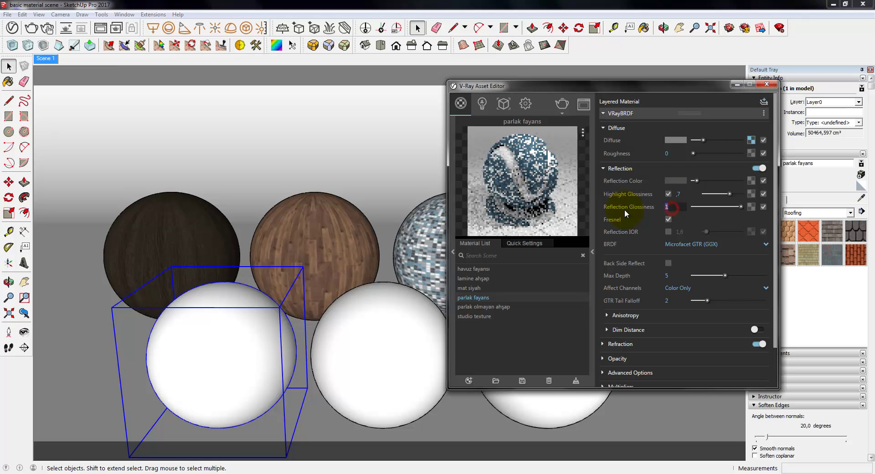
{"action": "type", "text": ",87"}
{"action": "key", "text": "Return"}
{"action": "left_click", "coordinate": [668, 231]}
{"action": "left_click", "coordinate": [684, 231]}
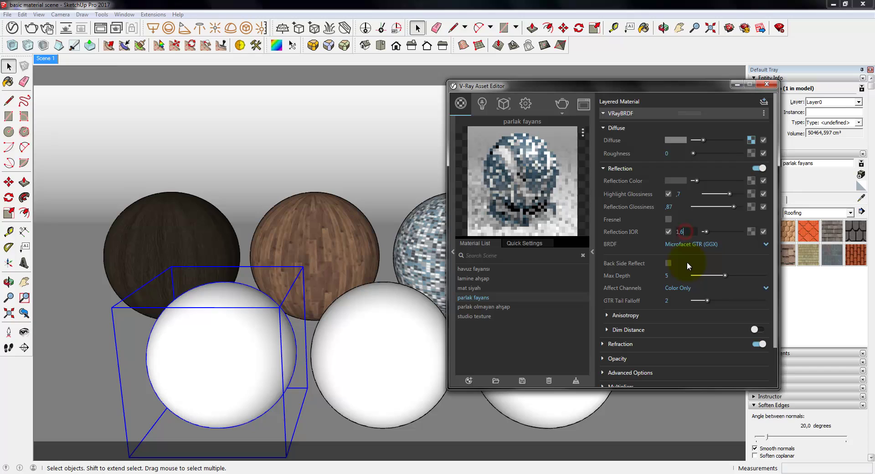
{"action": "type", "text": "5"}
{"action": "key", "text": "Return"}
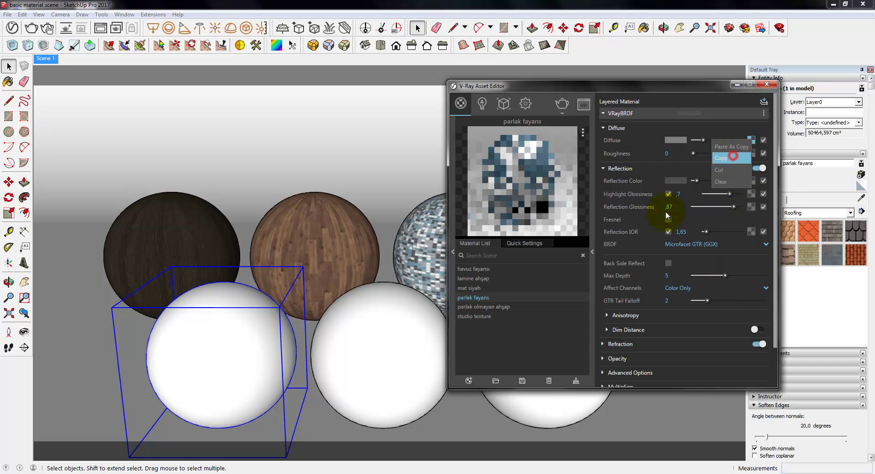
Step: Enable Bump/Normal Mapping for parlak fayans with amount 0.2
{"action": "scroll", "coordinate": [640, 325], "scroll_direction": "down", "scroll_amount": 3}
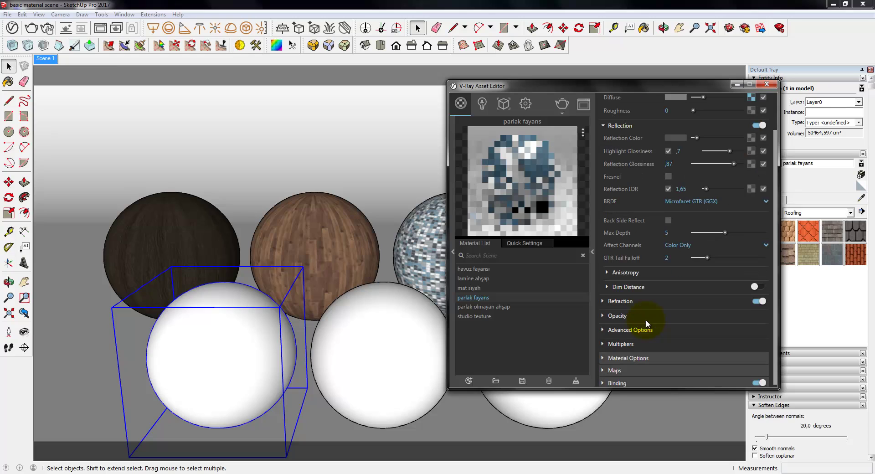
{"action": "left_click", "coordinate": [625, 367]}
{"action": "scroll", "coordinate": [770, 374], "scroll_direction": "down", "scroll_amount": 2}
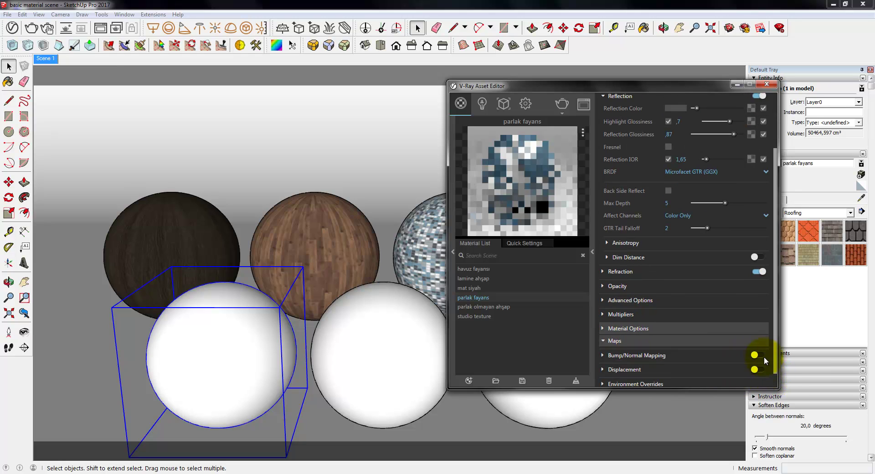
{"action": "scroll", "coordinate": [764, 356], "scroll_direction": "down", "scroll_amount": 1}
{"action": "left_click", "coordinate": [756, 338]}
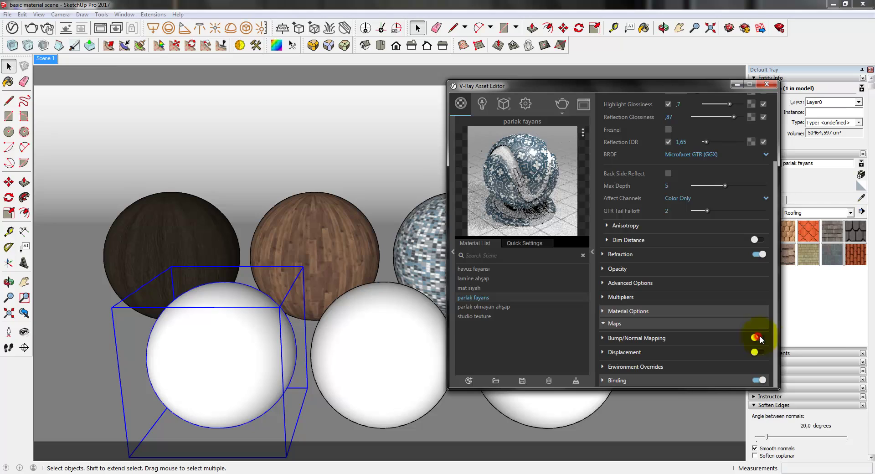
{"action": "left_click", "coordinate": [721, 338]}
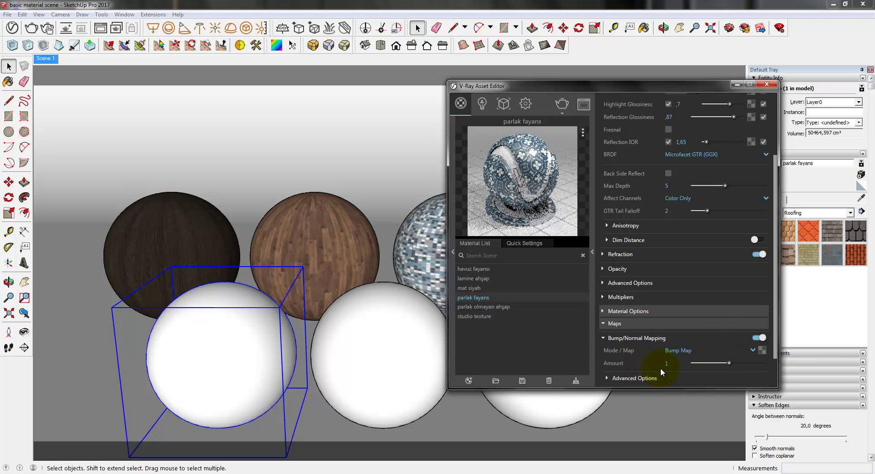
{"action": "double_click", "coordinate": [663, 365]}
{"action": "type", "text": ",2"}
{"action": "key", "text": "Return"}
Step: Load Bump_NORMAL from the Bump folder as the bump texture
{"action": "left_click", "coordinate": [762, 352]}
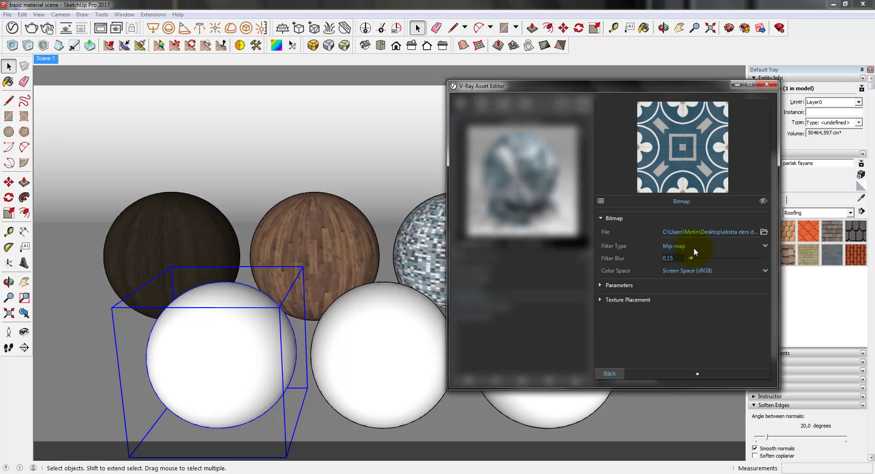
{"action": "left_click", "coordinate": [763, 231]}
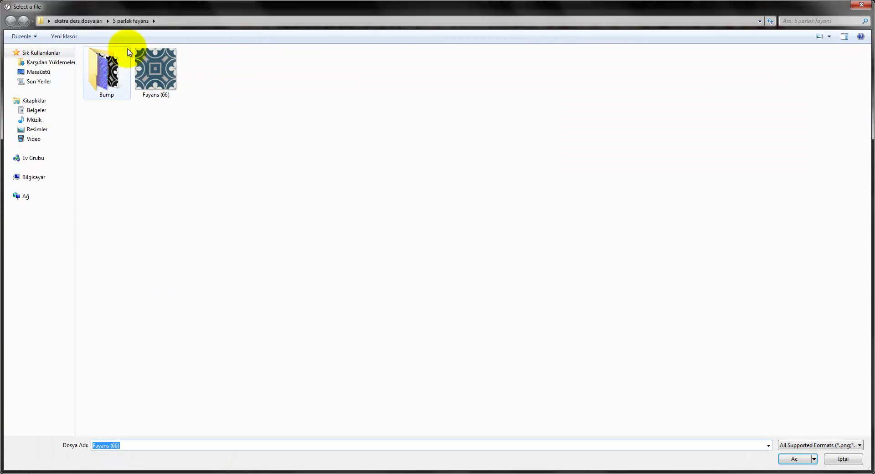
{"action": "double_click", "coordinate": [101, 71]}
{"action": "double_click", "coordinate": [147, 72]}
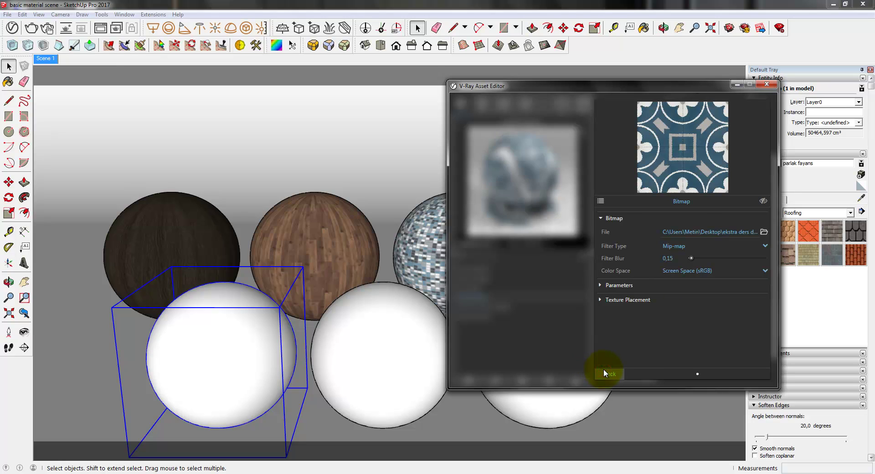
{"action": "left_click", "coordinate": [603, 371]}
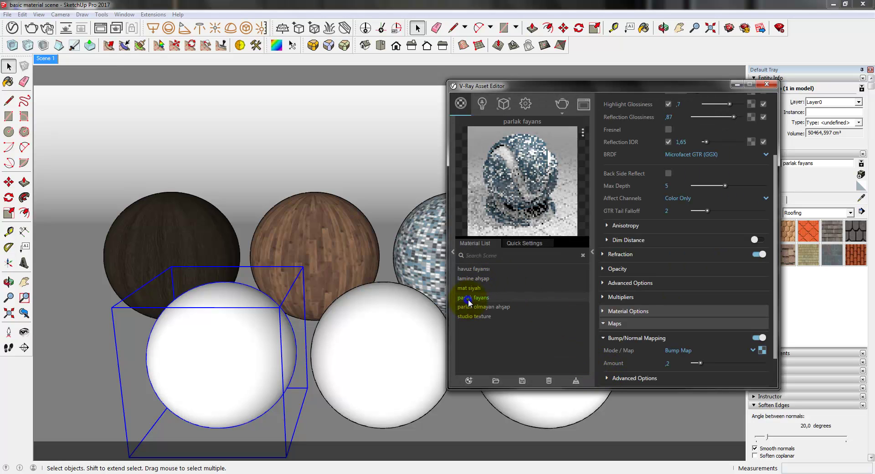
Step: Apply parlak fayans to the front-left sphere, select the next white sphere, and add a Generic material
{"action": "right_click", "coordinate": [467, 299]}
{"action": "left_click", "coordinate": [498, 222]}
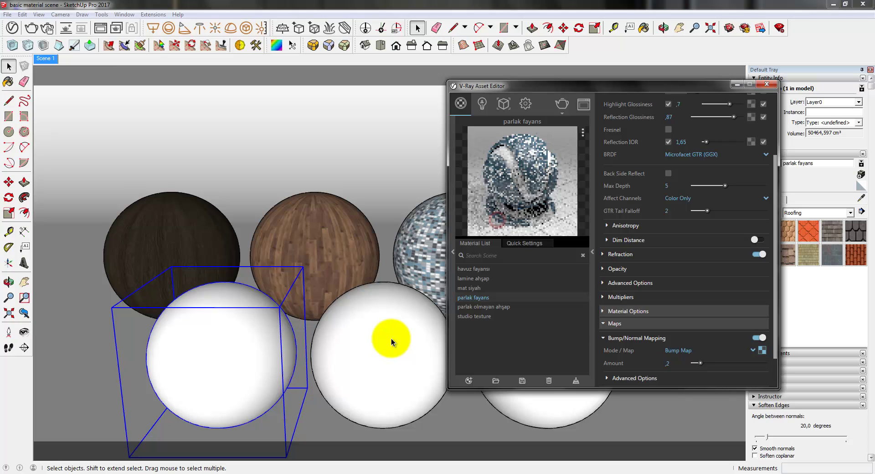
{"action": "left_click", "coordinate": [391, 338]}
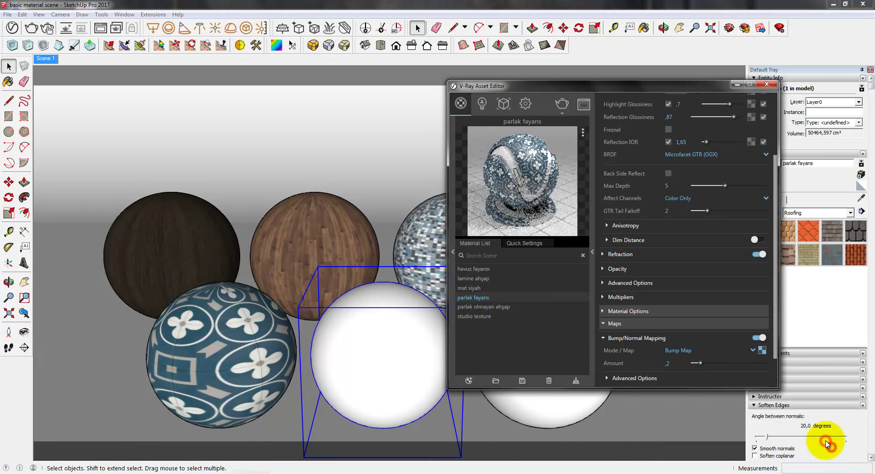
{"action": "left_click", "coordinate": [470, 381]}
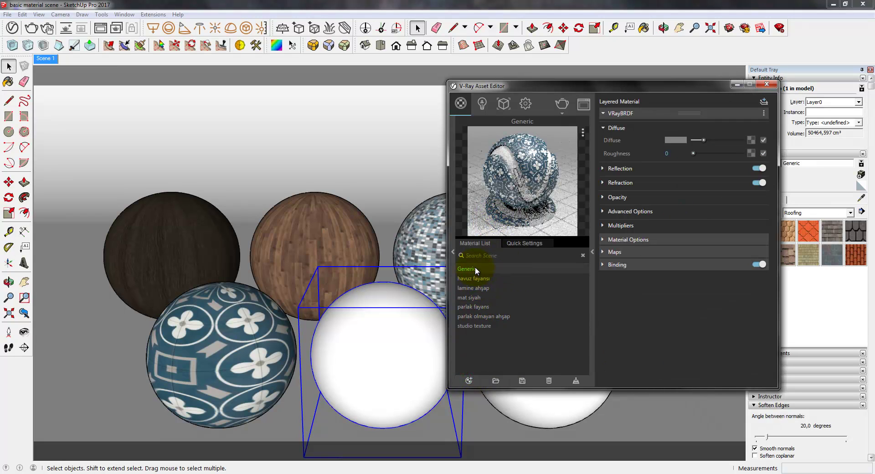
Step: Rename the new Generic material to mermer
{"action": "double_click", "coordinate": [475, 268]}
{"action": "type", "text": "mermer"}
{"action": "key", "text": "Return"}
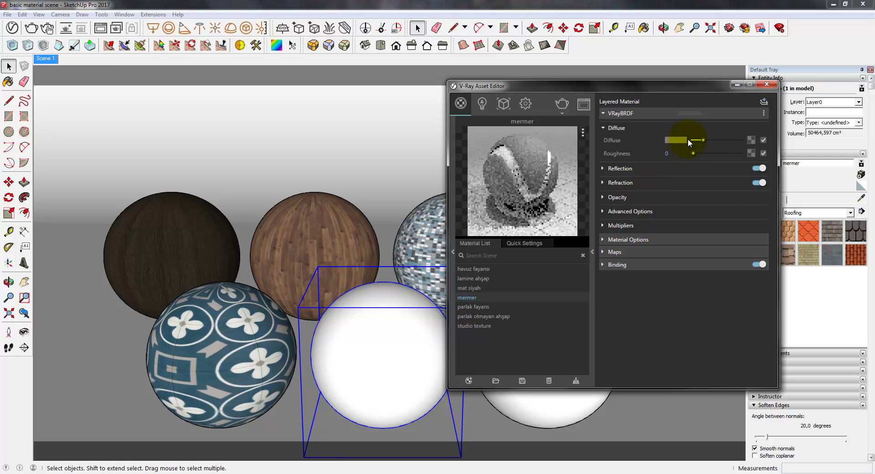
Step: Load the marble image from the 6 mermer folder as mermer's diffuse texture
{"action": "left_click", "coordinate": [749, 141]}
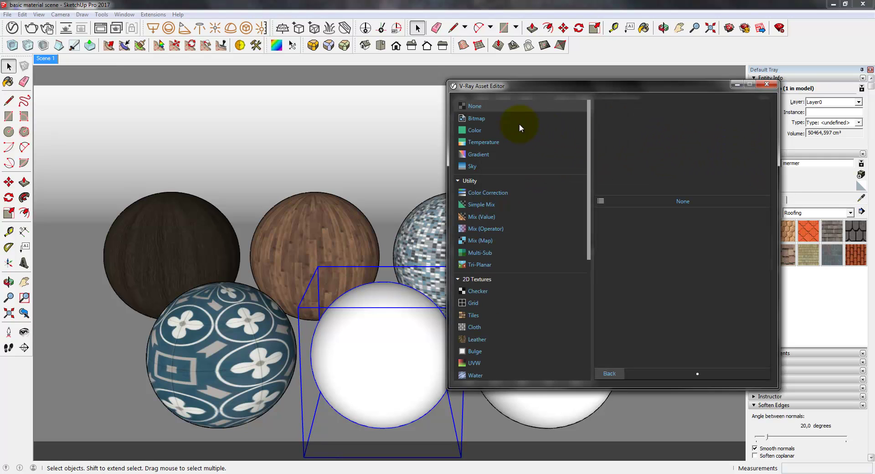
{"action": "left_click", "coordinate": [495, 117]}
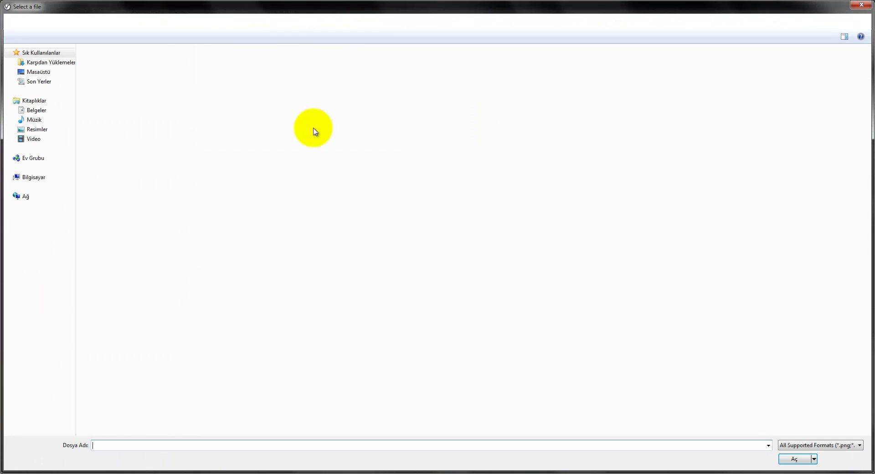
{"action": "left_click", "coordinate": [93, 21]}
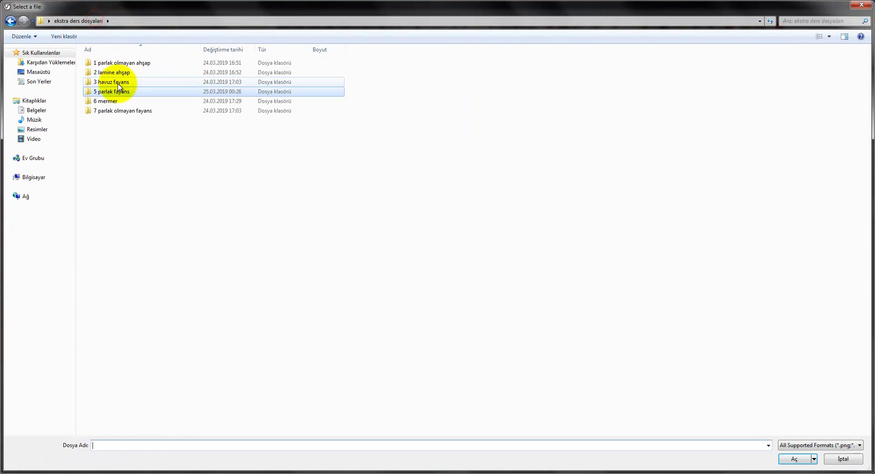
{"action": "double_click", "coordinate": [111, 101]}
{"action": "double_click", "coordinate": [159, 75]}
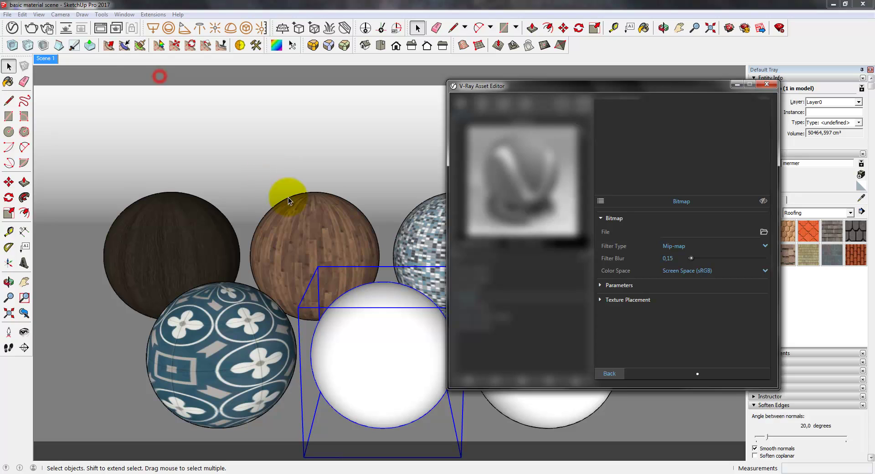
{"action": "left_click", "coordinate": [601, 374]}
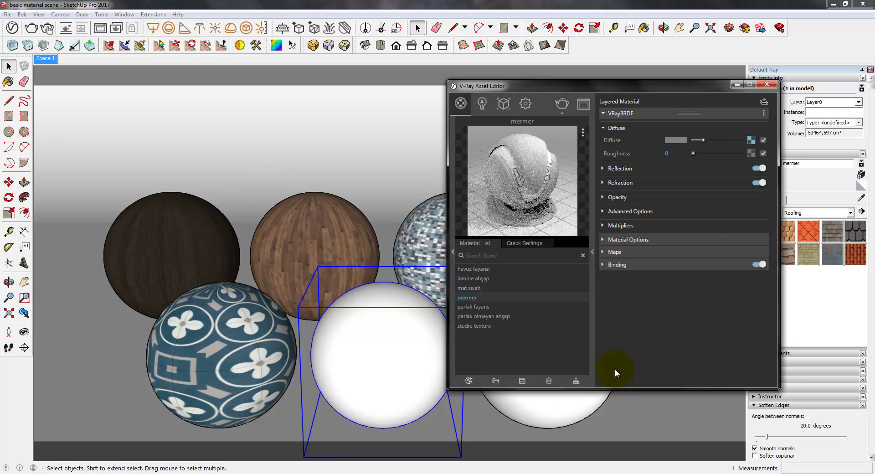
Step: Set mermer's reflection colour to grey RGB 140, 140, 140
{"action": "left_click", "coordinate": [621, 169]}
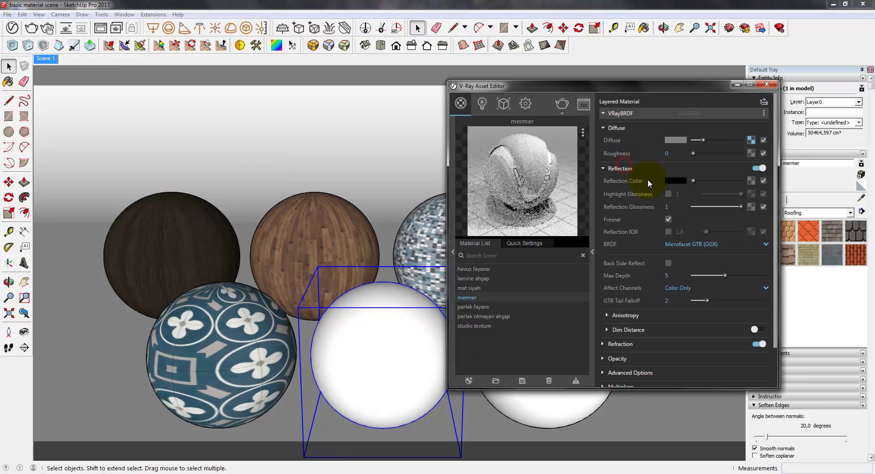
{"action": "left_click", "coordinate": [671, 181]}
{"action": "left_click", "coordinate": [449, 217]}
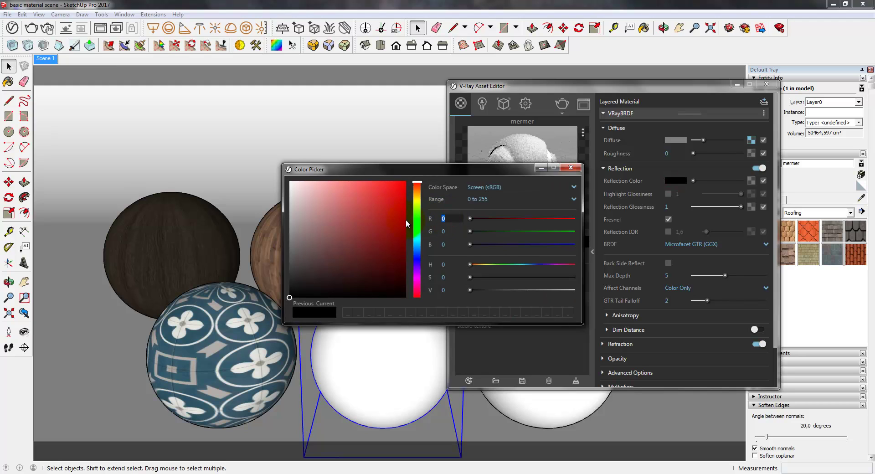
{"action": "type", "text": "140"}
{"action": "key", "text": "Tab"}
{"action": "type", "text": "14"}
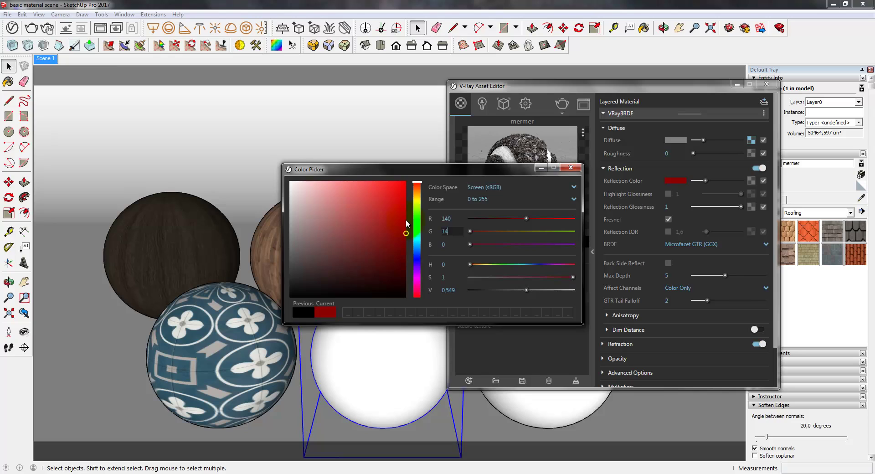
{"action": "type", "text": "0"}
{"action": "key", "text": "Tab"}
{"action": "type", "text": "140"}
{"action": "key", "text": "Tab"}
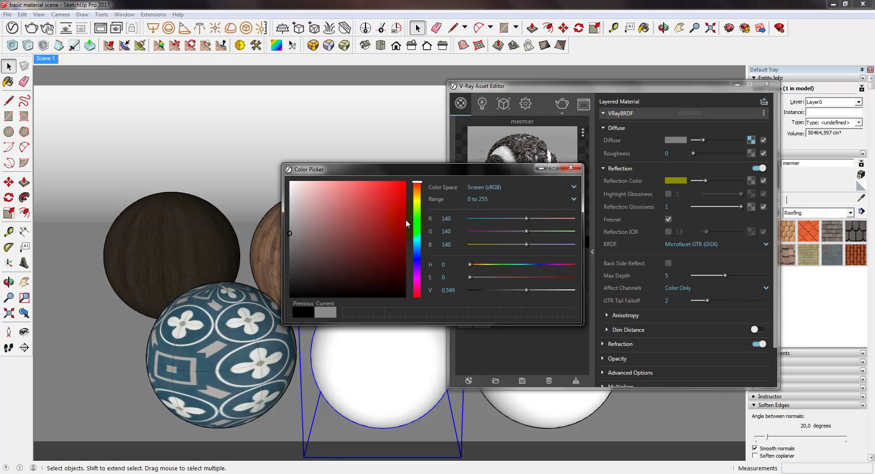
{"action": "left_click", "coordinate": [577, 169]}
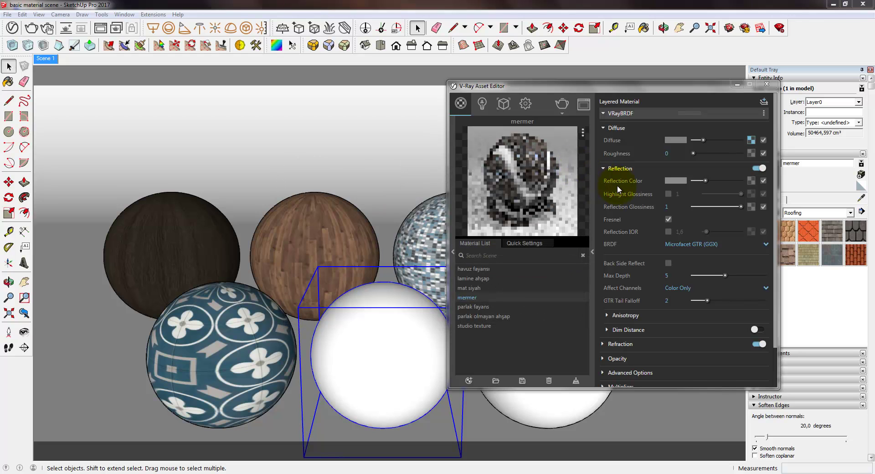
Step: Set highlight glossiness 0.92, reflection glossiness 0.98 and reflection IOR 1.65
{"action": "left_click", "coordinate": [668, 194]}
{"action": "type", "text": ",92"}
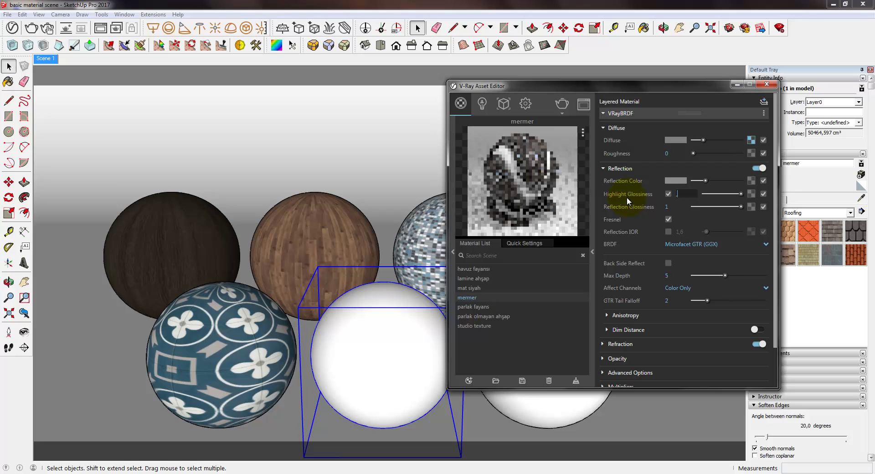
{"action": "key", "text": "Return"}
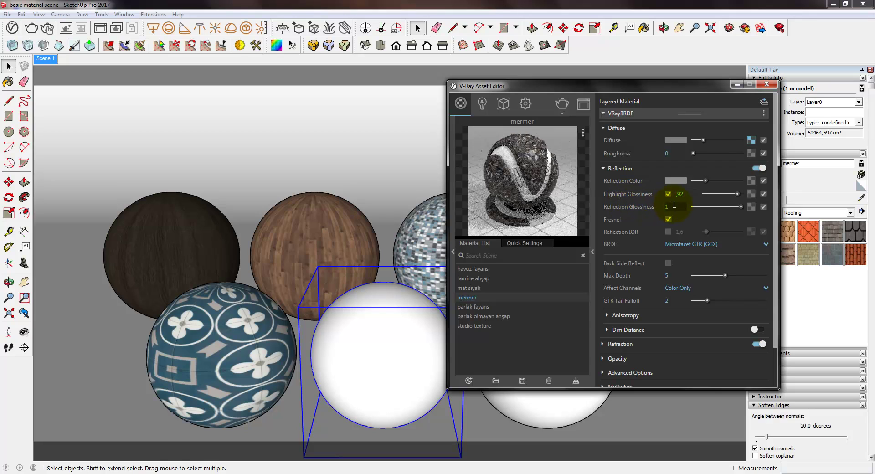
{"action": "left_click", "coordinate": [667, 206]}
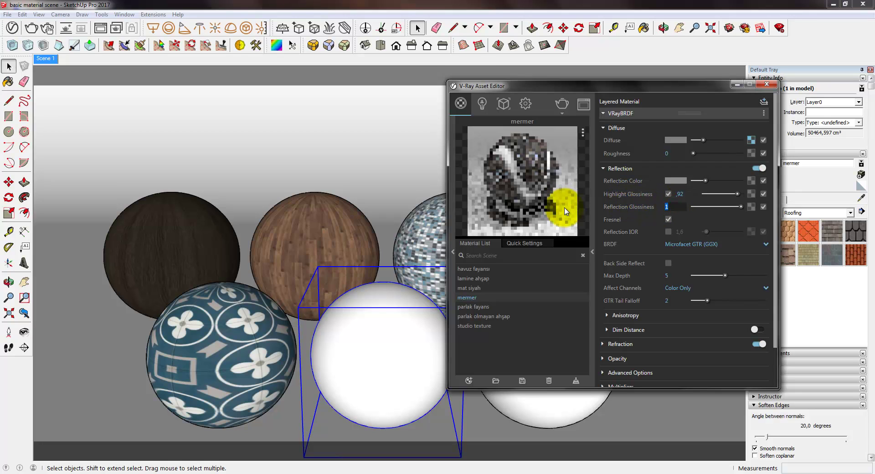
{"action": "type", "text": ",98"}
{"action": "key", "text": "Return"}
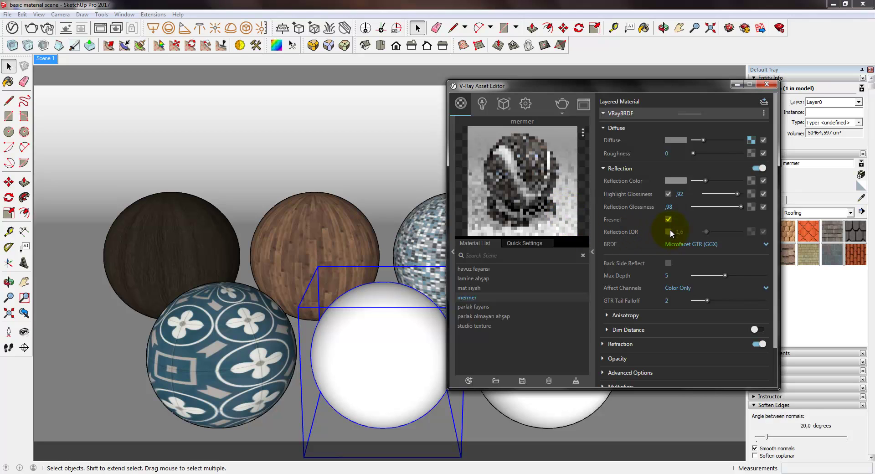
{"action": "left_click", "coordinate": [683, 231]}
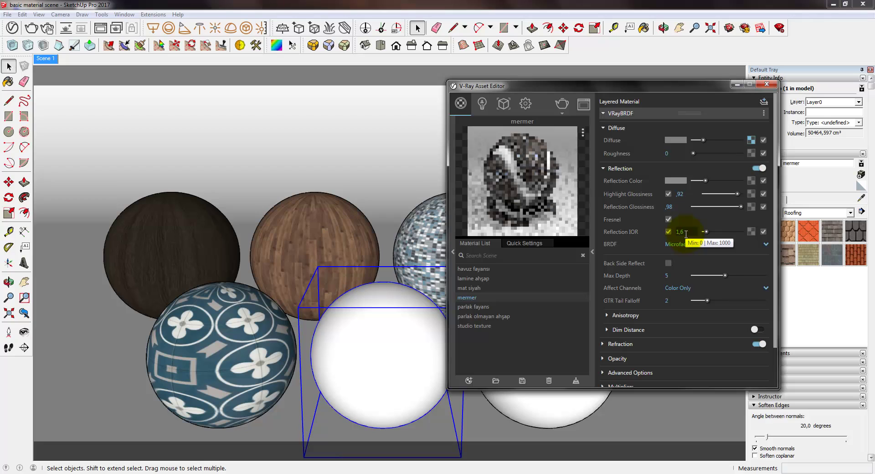
{"action": "type", "text": "1,65"}
{"action": "key", "text": "Return"}
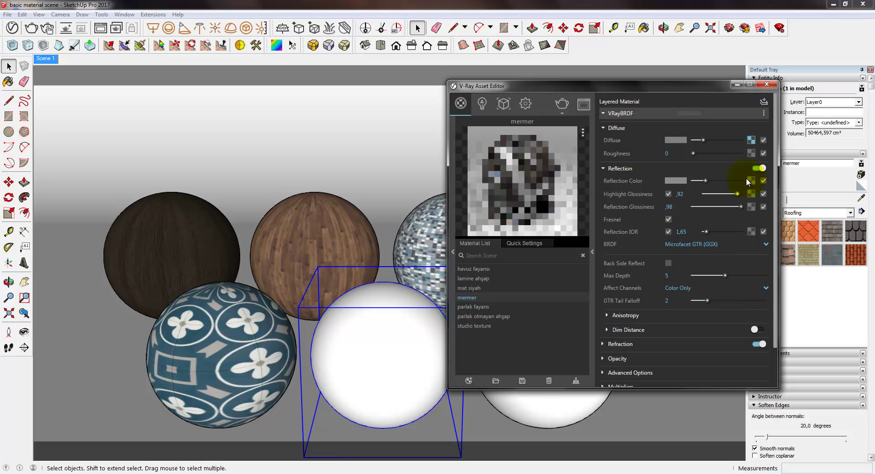
{"action": "right_click", "coordinate": [751, 140]}
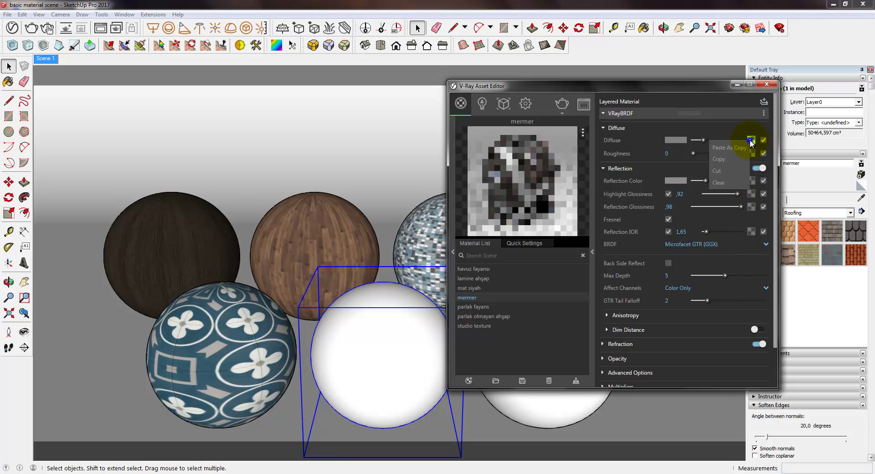
Step: Copy the marble diffuse texture and enable bump mapping on mermer at amount 0.15
{"action": "left_click", "coordinate": [729, 164]}
{"action": "scroll", "coordinate": [669, 324], "scroll_direction": "down", "scroll_amount": 1}
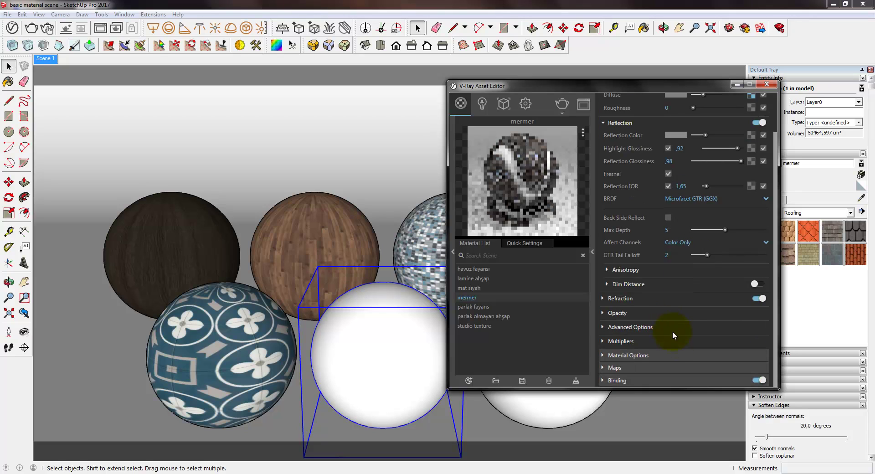
{"action": "left_click", "coordinate": [636, 365]}
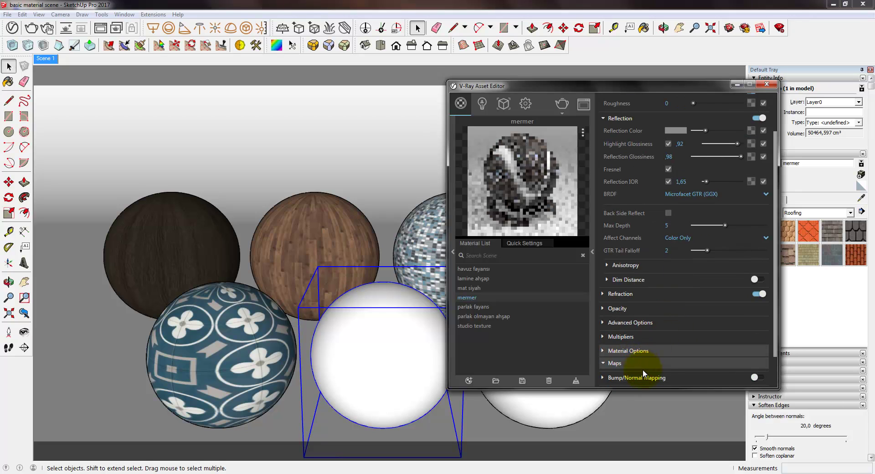
{"action": "scroll", "coordinate": [768, 367], "scroll_direction": "down", "scroll_amount": 1}
{"action": "left_click", "coordinate": [761, 336]}
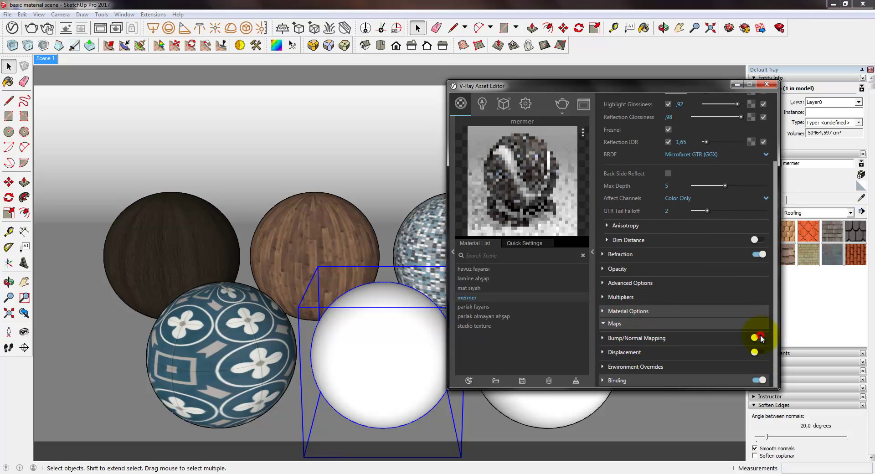
{"action": "left_click", "coordinate": [726, 340]}
{"action": "left_click", "coordinate": [674, 363]}
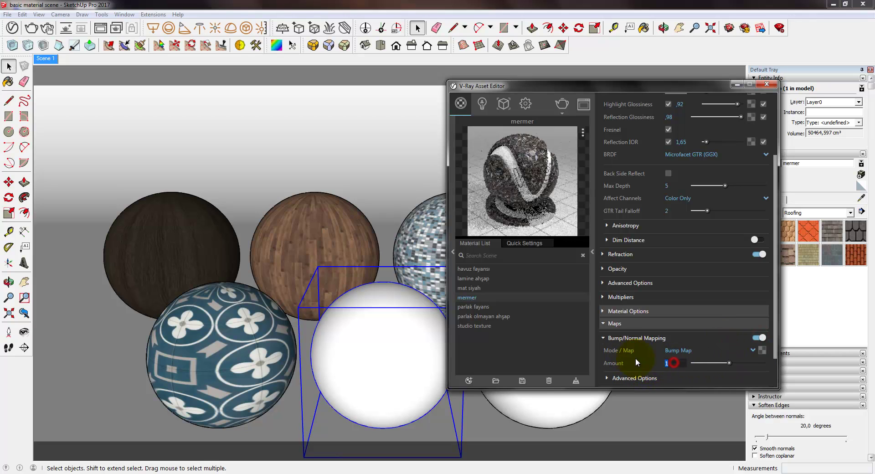
{"action": "type", "text": "5"}
{"action": "key", "text": "Return"}
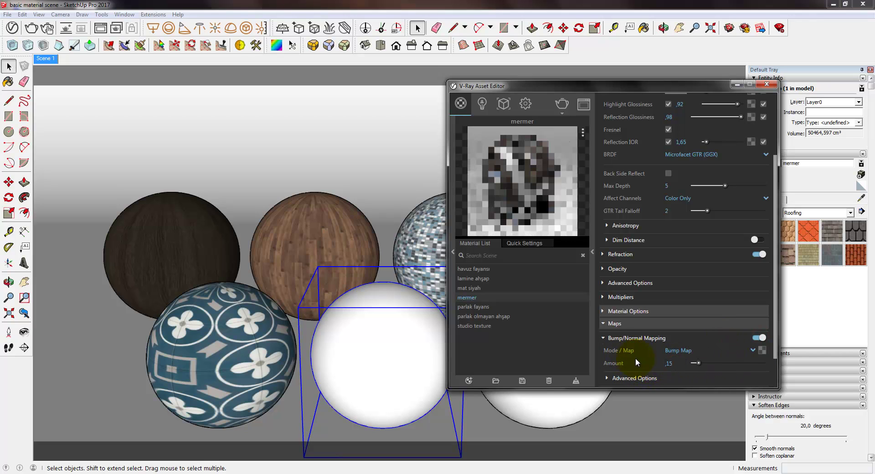
Step: Load a bump image from the Bump folder into mermer's bump map
{"action": "left_click", "coordinate": [761, 350]}
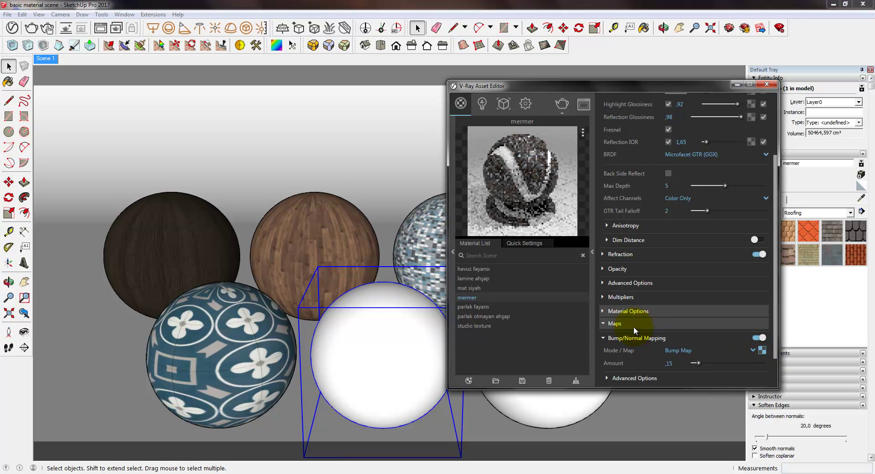
{"action": "left_click", "coordinate": [764, 232]}
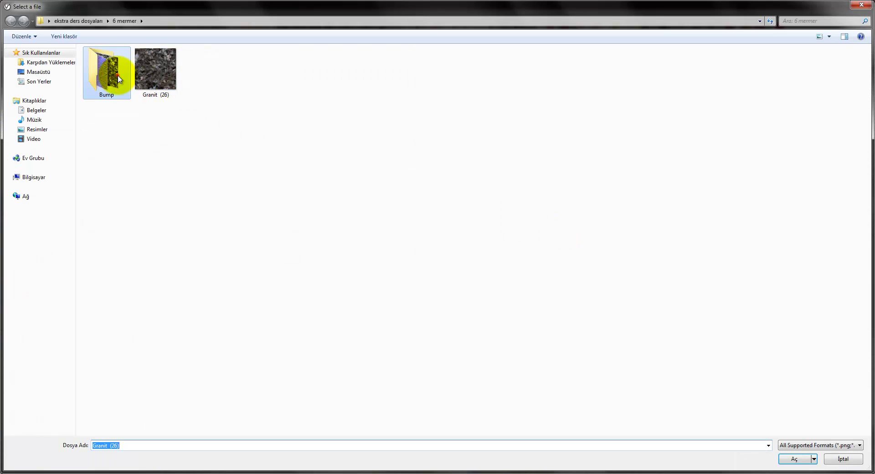
{"action": "double_click", "coordinate": [109, 75]}
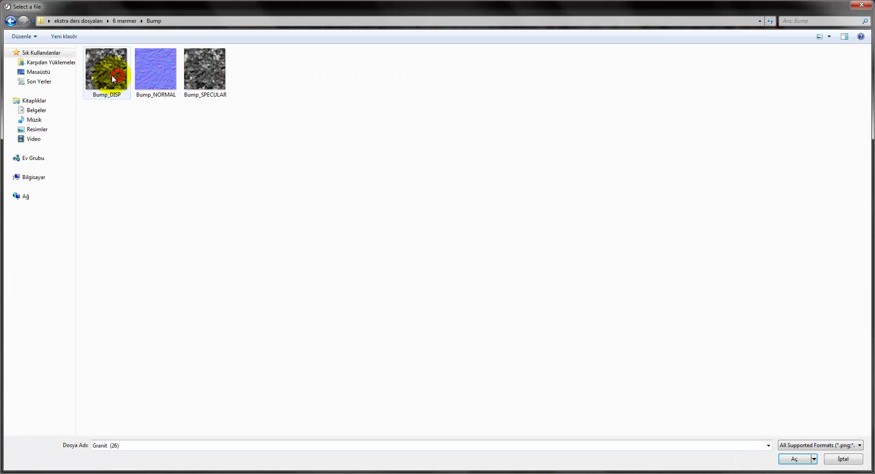
{"action": "double_click", "coordinate": [165, 75]}
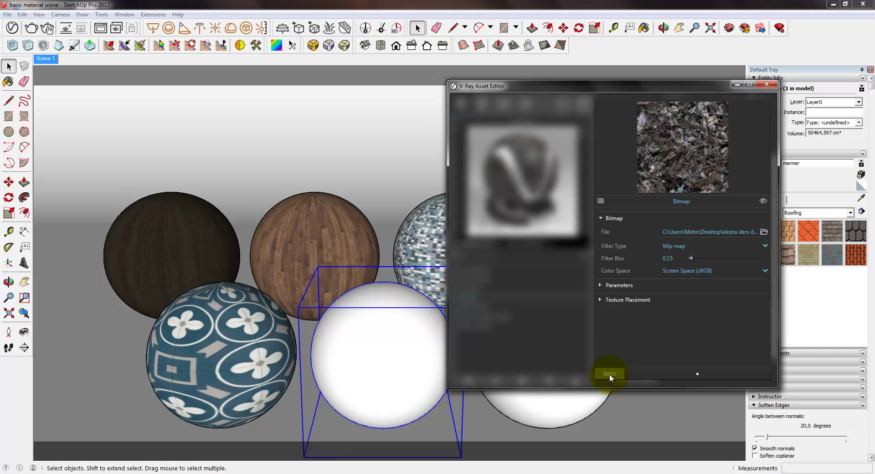
{"action": "left_click", "coordinate": [608, 373]}
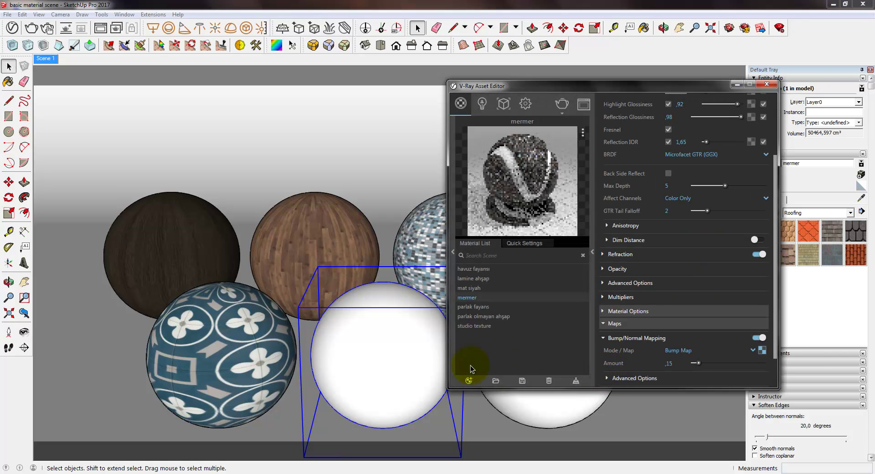
Step: Apply mermer to the selected sphere, then select the white front-row sphere
{"action": "right_click", "coordinate": [471, 299]}
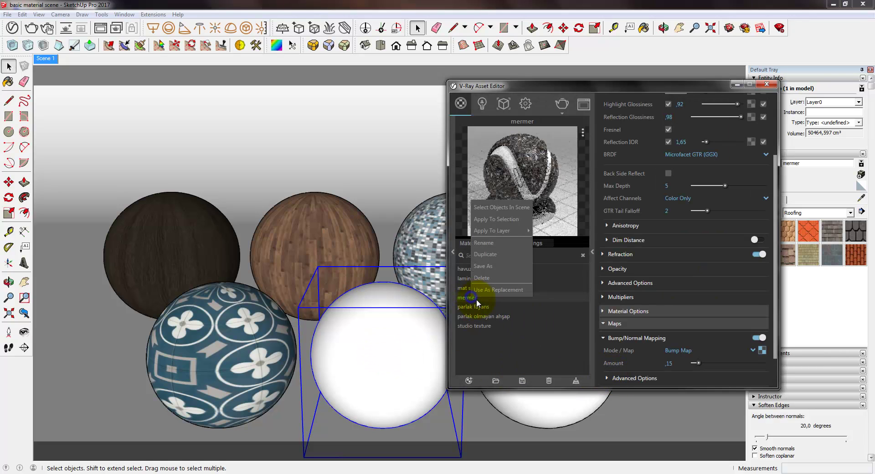
{"action": "left_click", "coordinate": [492, 224]}
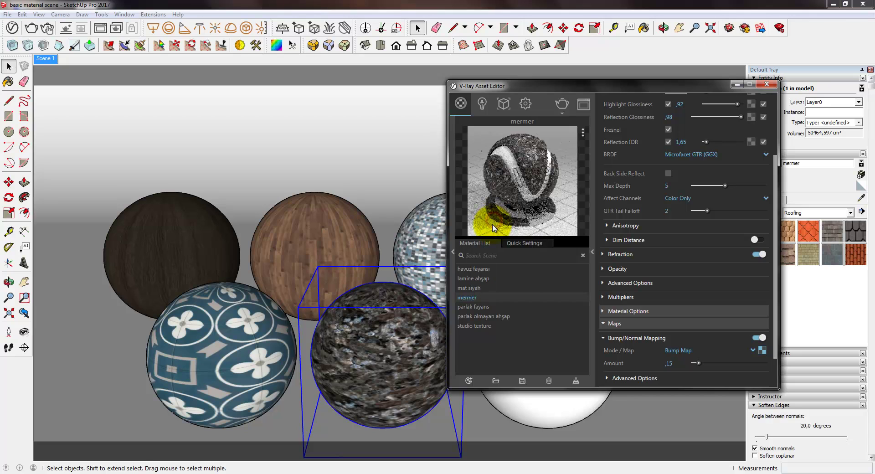
{"action": "left_click", "coordinate": [545, 403]}
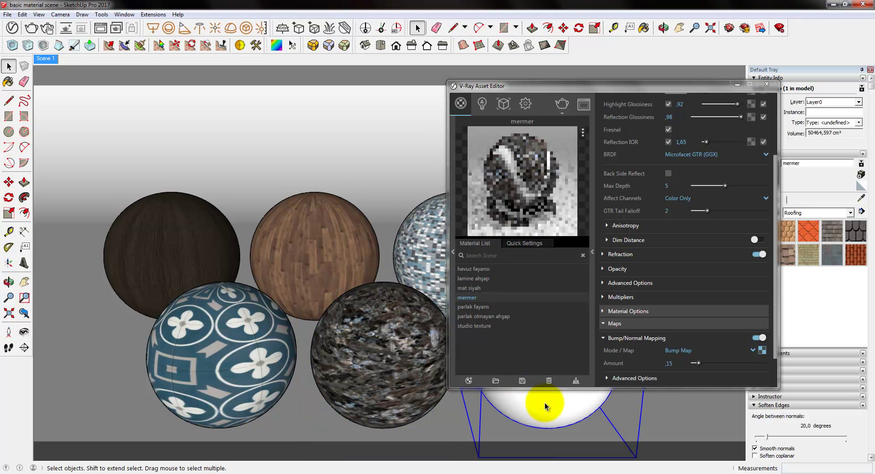
Step: Create generic material parlak olmayan fayans using the Fayans (71) bitmap from 7 parlak olmayan fayans as diffuse
{"action": "left_click", "coordinate": [468, 380]}
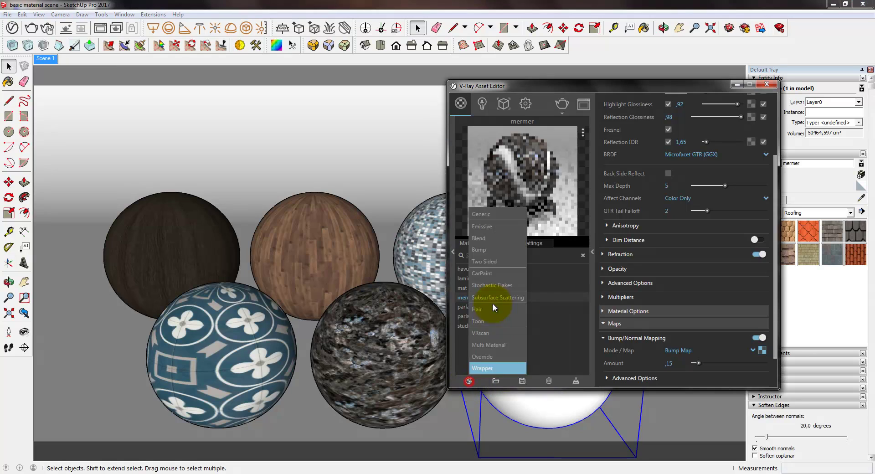
{"action": "left_click", "coordinate": [491, 215]}
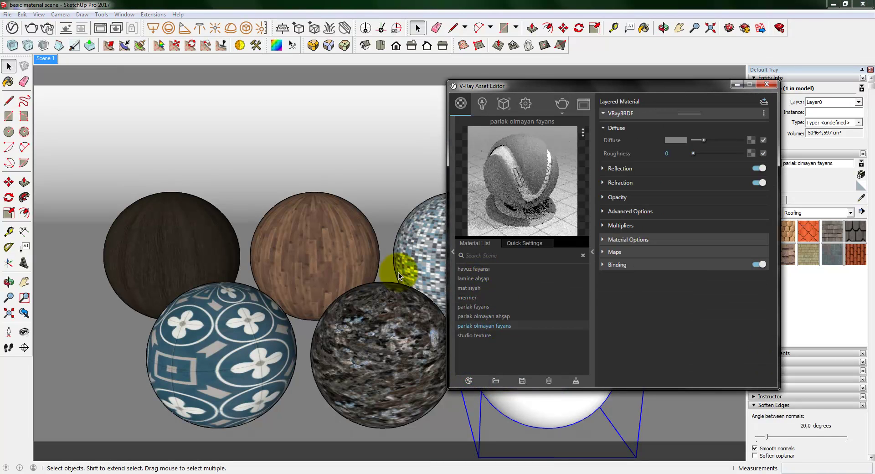
{"action": "left_click", "coordinate": [750, 139]}
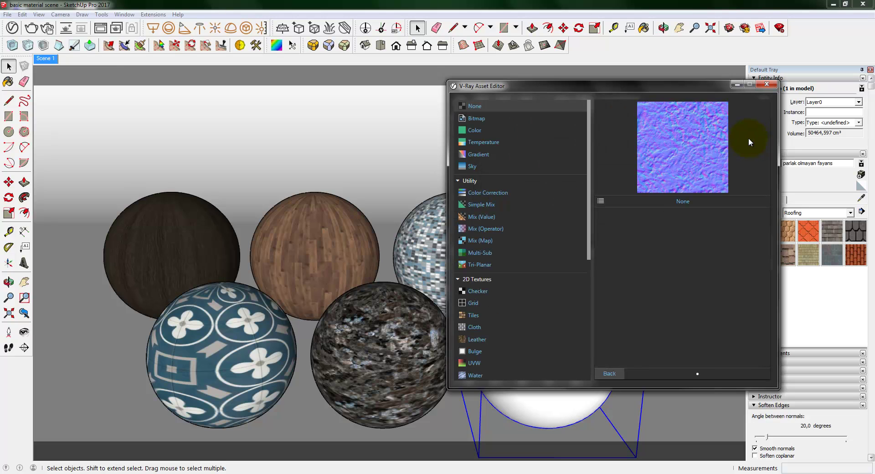
{"action": "left_click", "coordinate": [499, 117]}
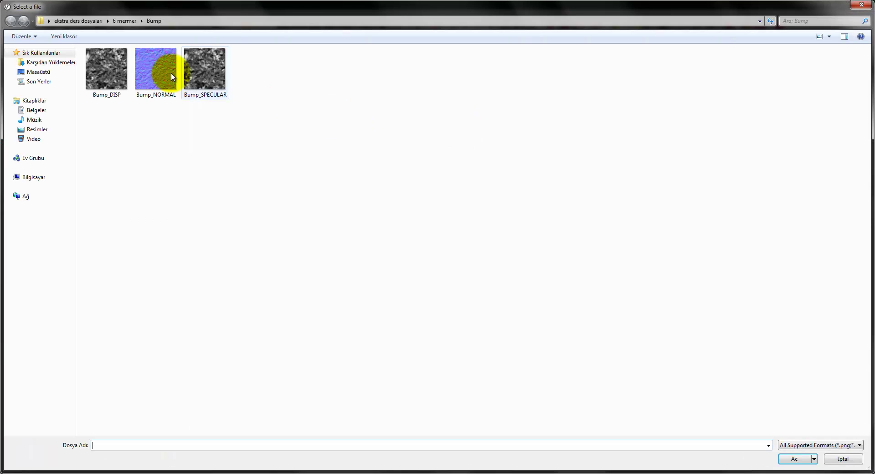
{"action": "left_click", "coordinate": [87, 20]}
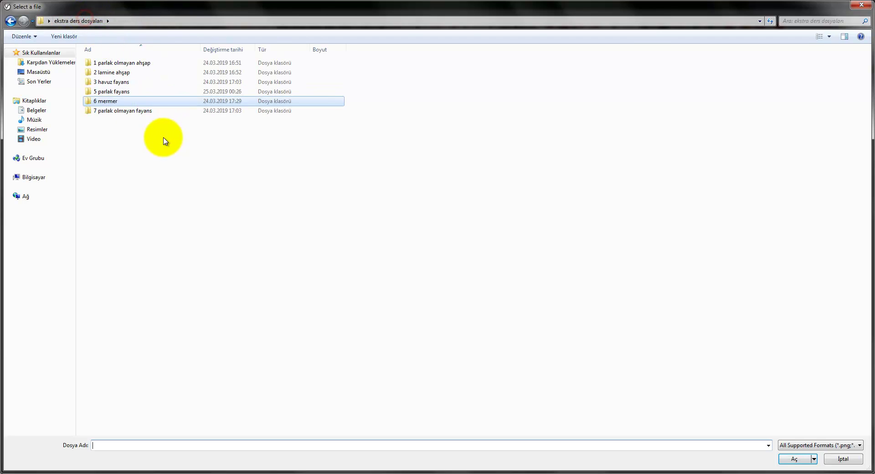
{"action": "double_click", "coordinate": [104, 109]}
{"action": "double_click", "coordinate": [146, 85]}
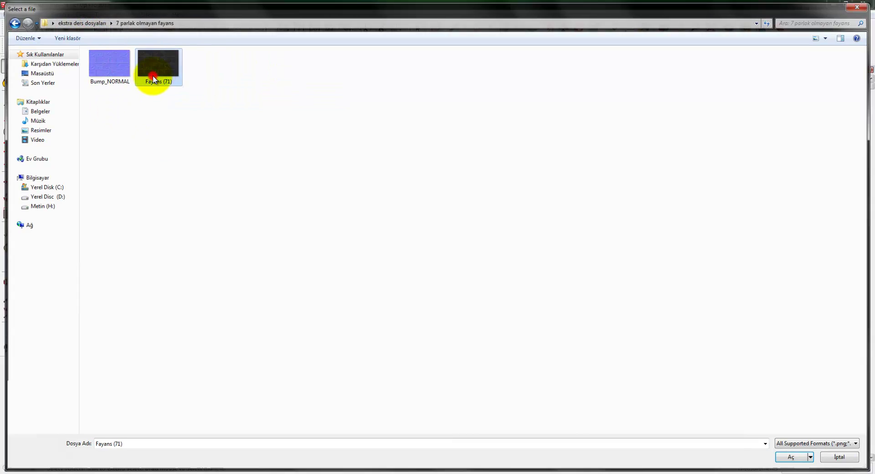
{"action": "left_click", "coordinate": [611, 367]}
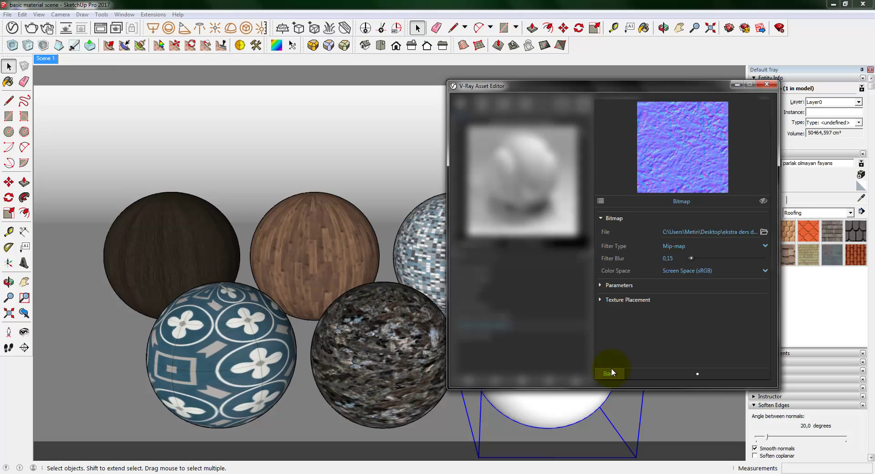
{"action": "left_click", "coordinate": [612, 372]}
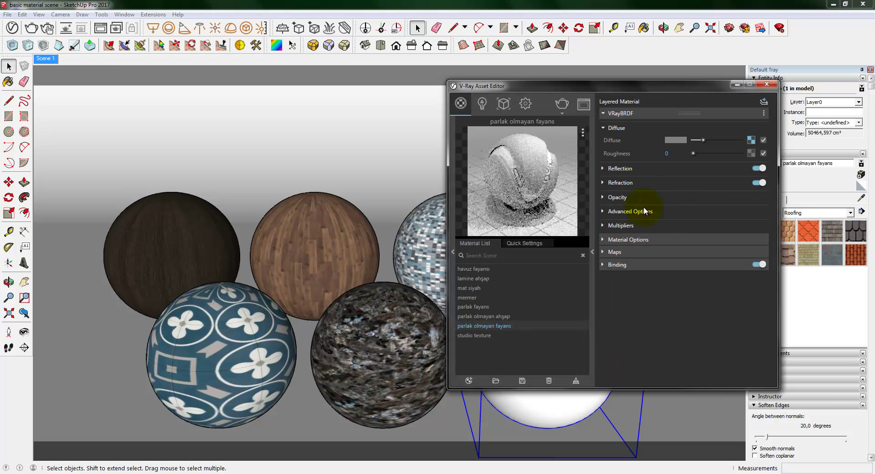
{"action": "left_click", "coordinate": [622, 169]}
Step: Set the reflection colour to dark grey RGB 25, 25, 25
{"action": "left_click", "coordinate": [668, 179]}
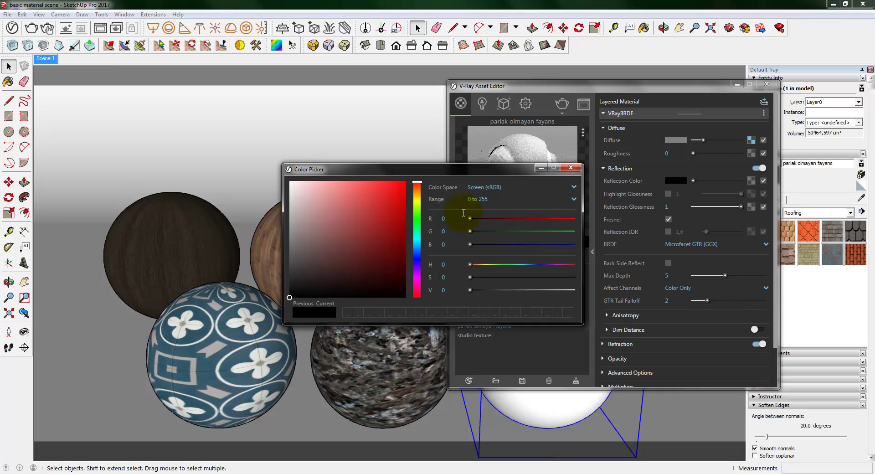
{"action": "left_click", "coordinate": [450, 217]}
{"action": "type", "text": "25"}
{"action": "key", "text": "Tab"}
{"action": "type", "text": "25"}
{"action": "key", "text": "Tab"}
{"action": "type", "text": "25"}
{"action": "key", "text": "Tab"}
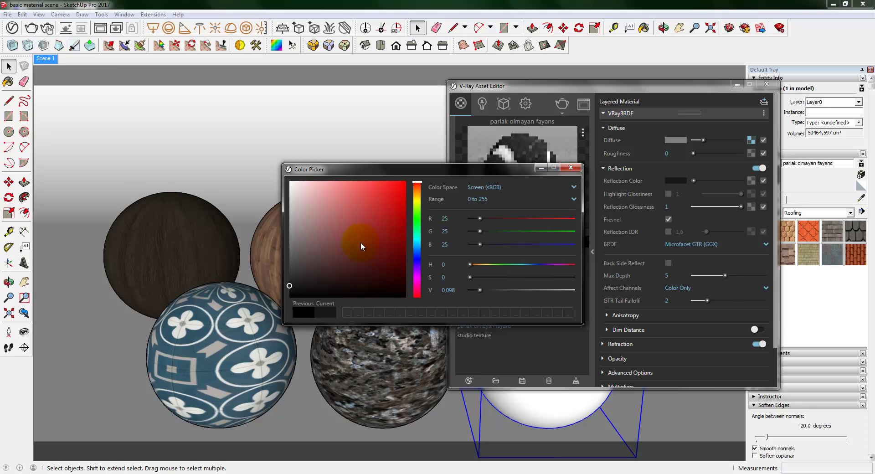
{"action": "left_click", "coordinate": [572, 187]}
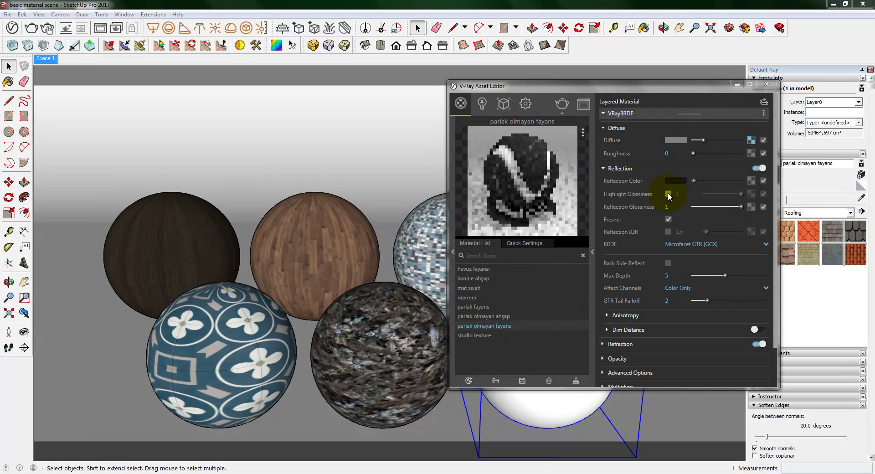
Step: Enable highlight glossiness at 0.6 and set reflection glossiness to 0.65
{"action": "left_click", "coordinate": [667, 193]}
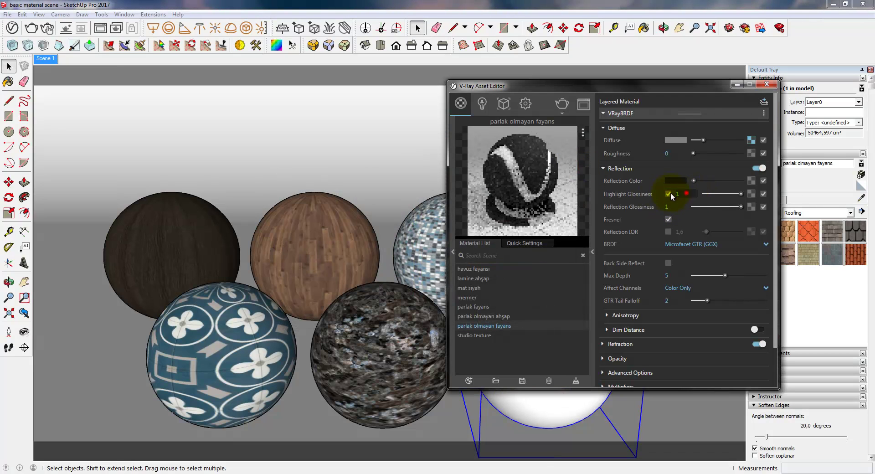
{"action": "left_click", "coordinate": [685, 194]}
{"action": "type", "text": ",6"}
{"action": "key", "text": "Return"}
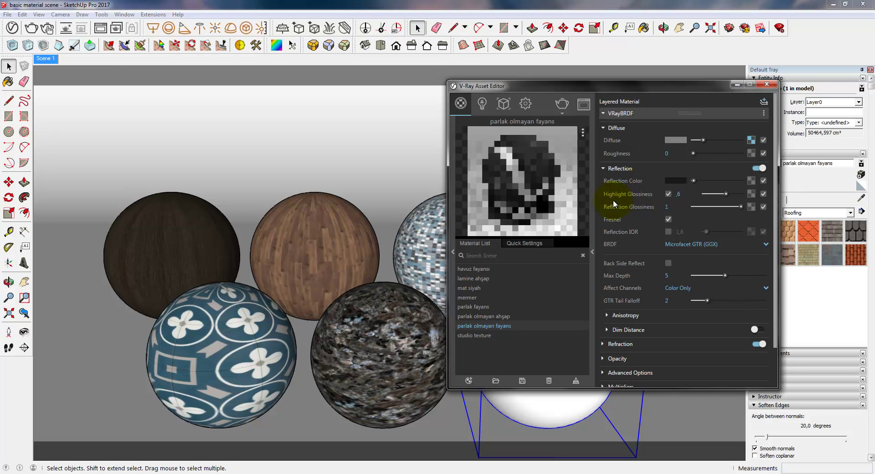
{"action": "type", "text": ",65"}
{"action": "key", "text": "Return"}
Step: Copy the diffuse tile texture and enable bump mapping with amount 0.1
{"action": "right_click", "coordinate": [752, 141]}
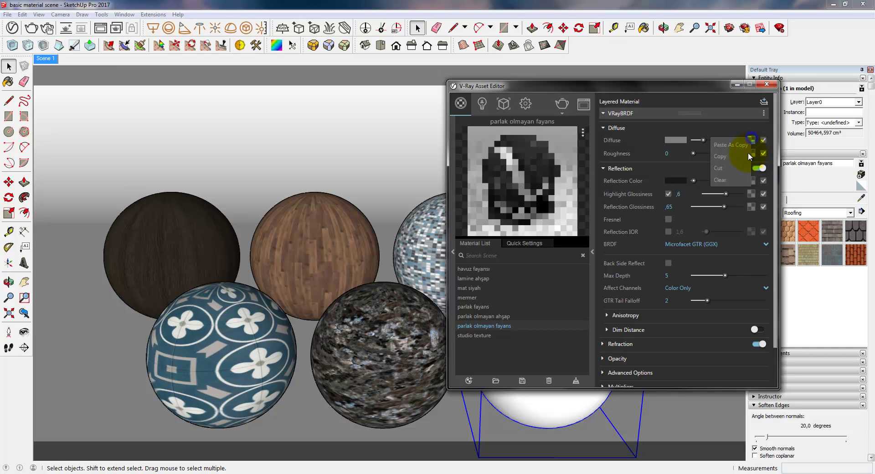
{"action": "left_click", "coordinate": [733, 157]}
{"action": "scroll", "coordinate": [682, 325], "scroll_direction": "down", "scroll_amount": 1}
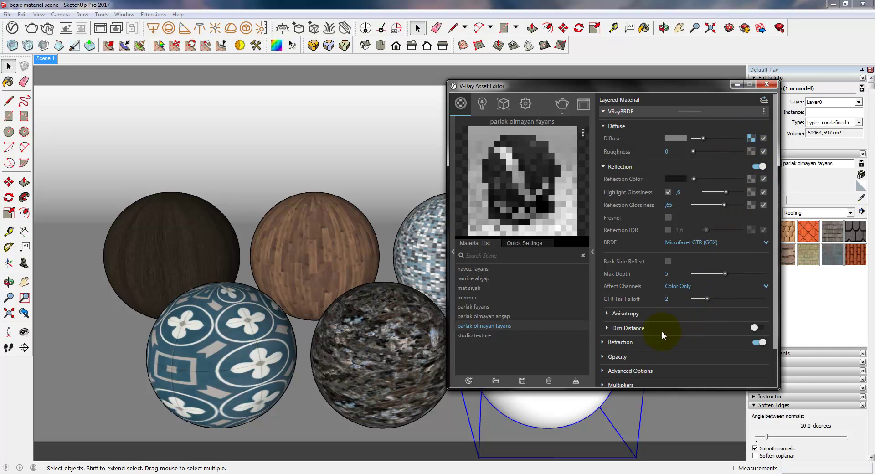
{"action": "scroll", "coordinate": [656, 340], "scroll_direction": "down", "scroll_amount": 2}
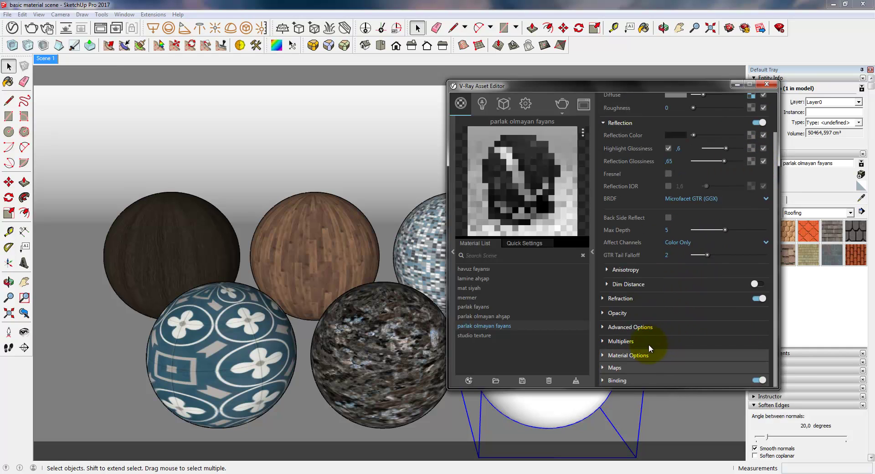
{"action": "left_click", "coordinate": [632, 367]}
{"action": "scroll", "coordinate": [767, 371], "scroll_direction": "down", "scroll_amount": 2}
{"action": "left_click", "coordinate": [762, 338]}
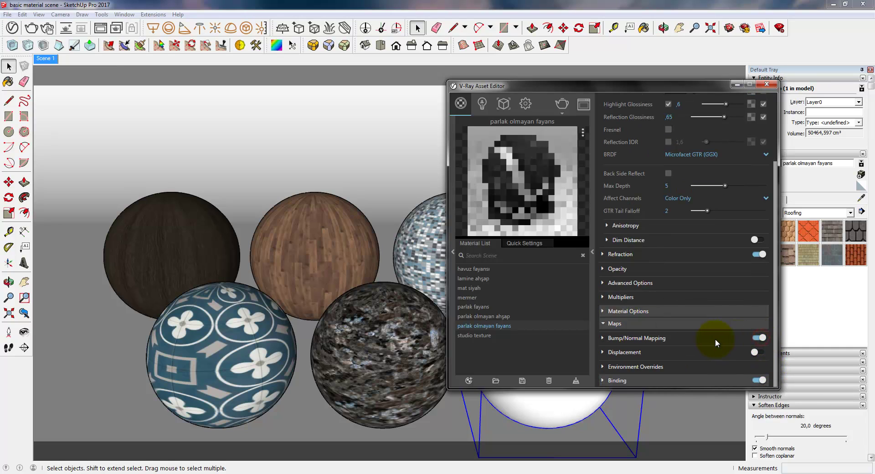
{"action": "left_click", "coordinate": [713, 339]}
{"action": "left_click", "coordinate": [670, 363]}
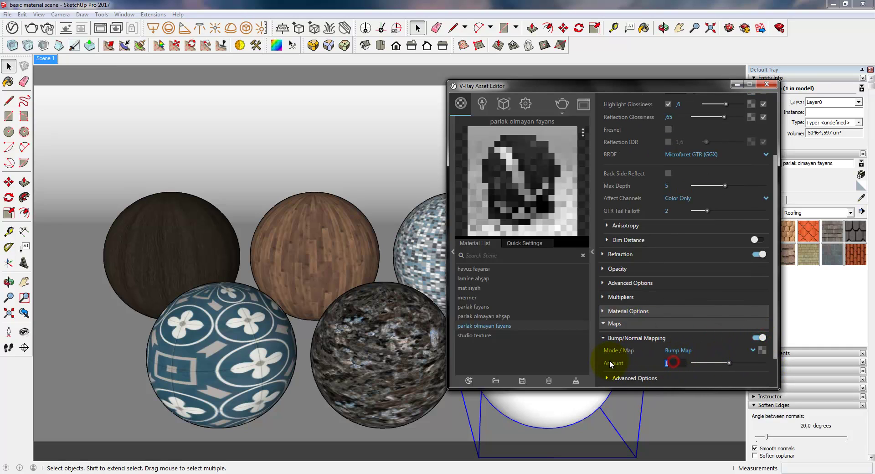
{"action": "type", "text": ",1"}
{"action": "key", "text": "Return"}
Step: Paste the tile texture into the bump slot and swap its image for Bump_NORMAL
{"action": "left_click", "coordinate": [761, 350]}
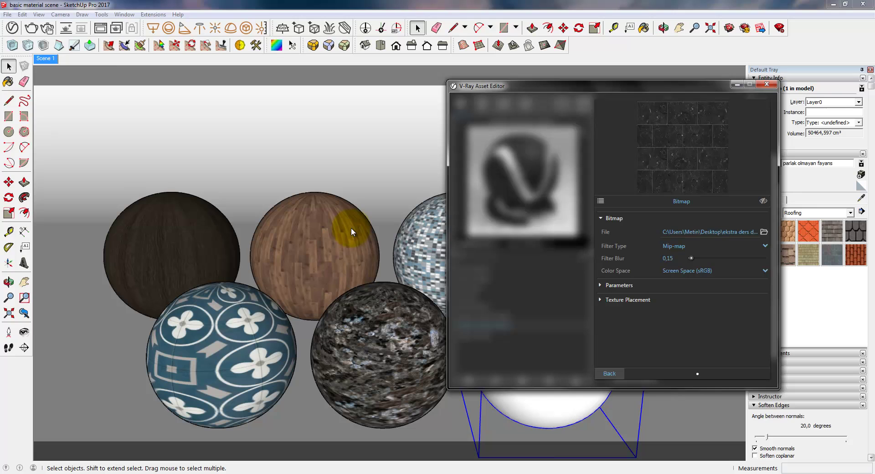
{"action": "left_click", "coordinate": [765, 232]}
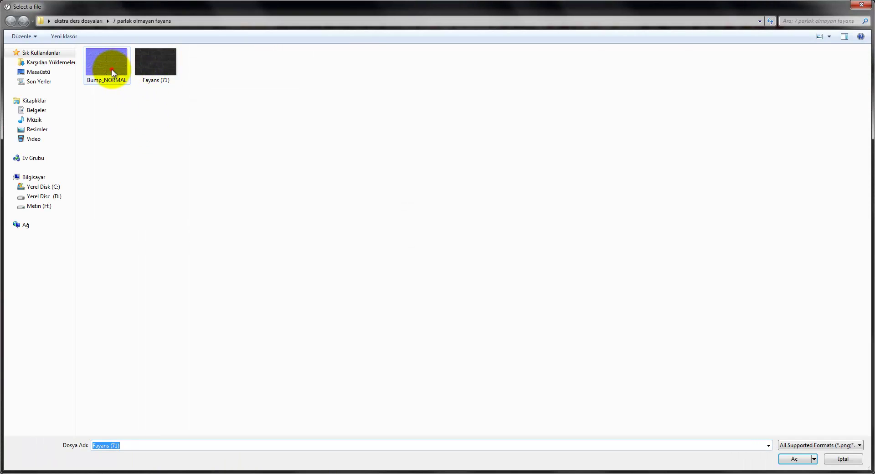
{"action": "double_click", "coordinate": [112, 72]}
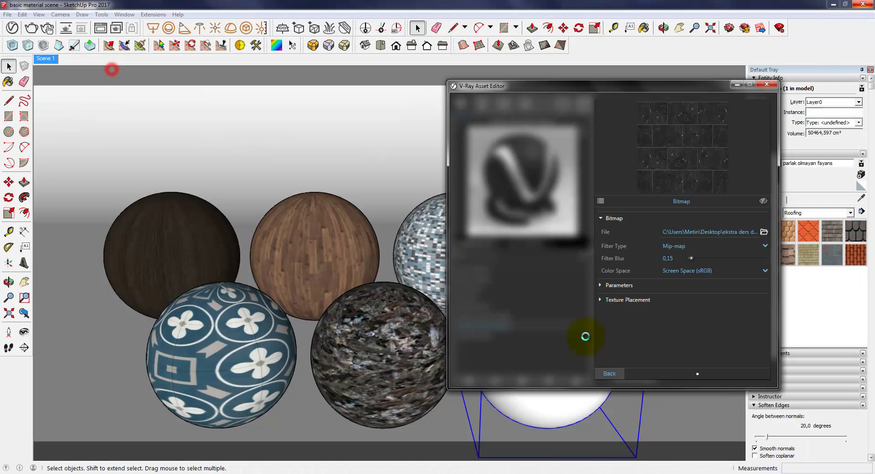
{"action": "left_click", "coordinate": [601, 373]}
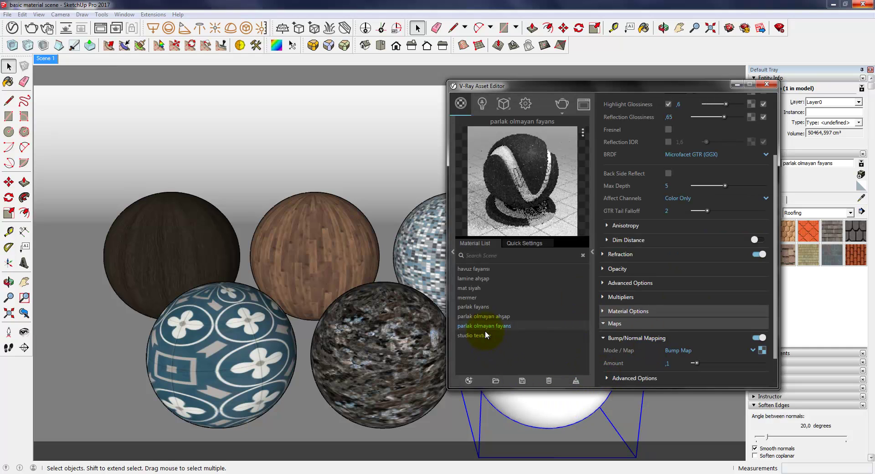
Step: Apply parlak olmayan fayans to the selected white sphere and close the material editor
{"action": "right_click", "coordinate": [494, 229]}
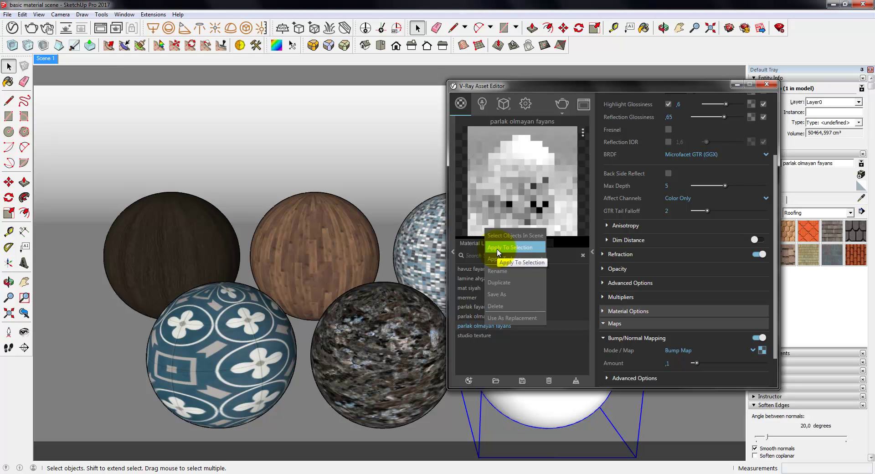
{"action": "left_click", "coordinate": [497, 248]}
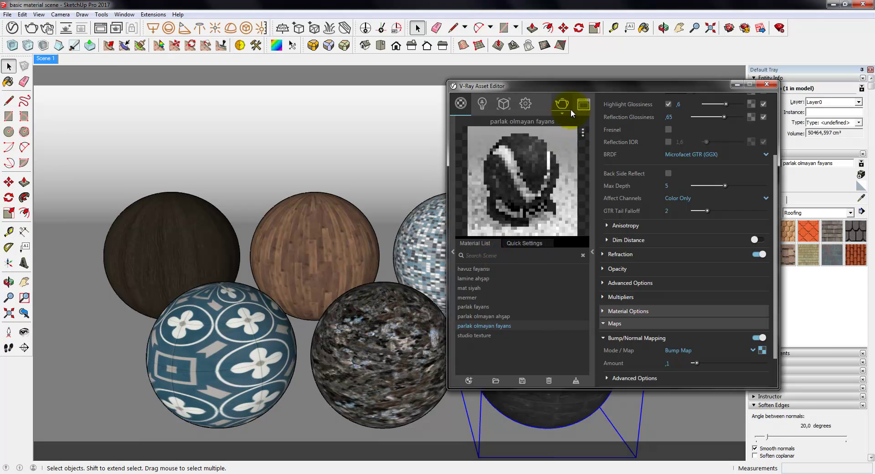
{"action": "left_click_drag", "start_coordinate": [578, 87], "coordinate": [294, 100]}
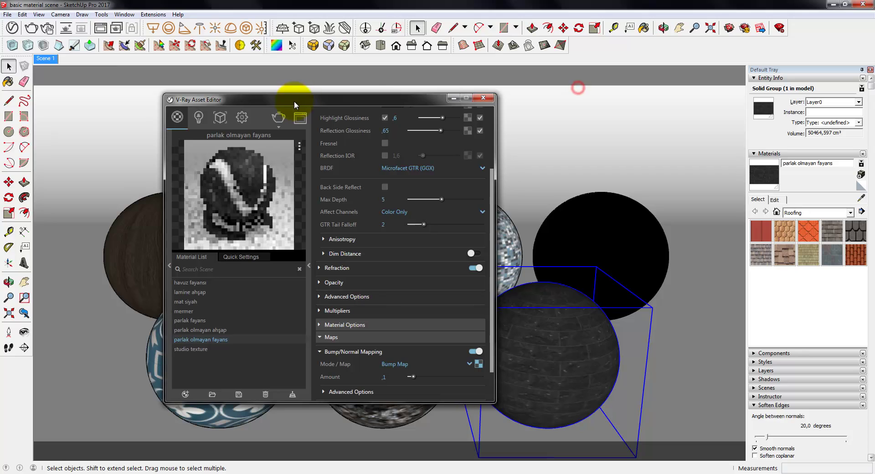
{"action": "left_click", "coordinate": [483, 99]}
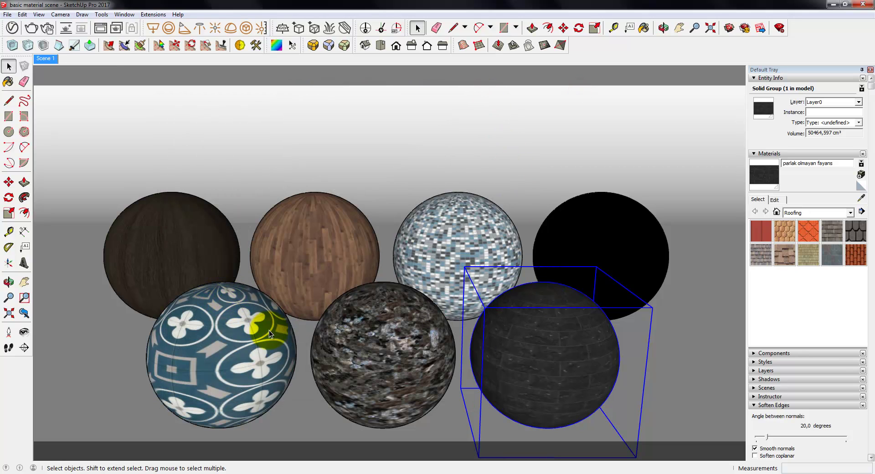
Step: Deselect the dark tiled sphere by clicking empty space in the viewport
{"action": "left_click", "coordinate": [315, 404]}
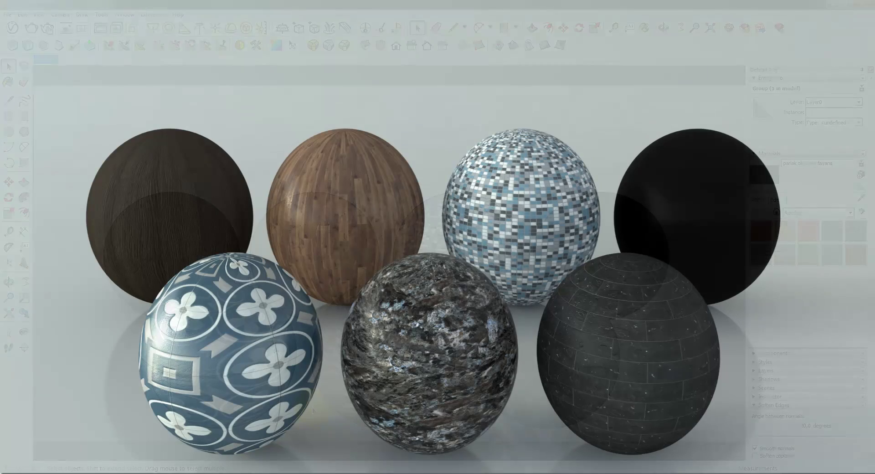